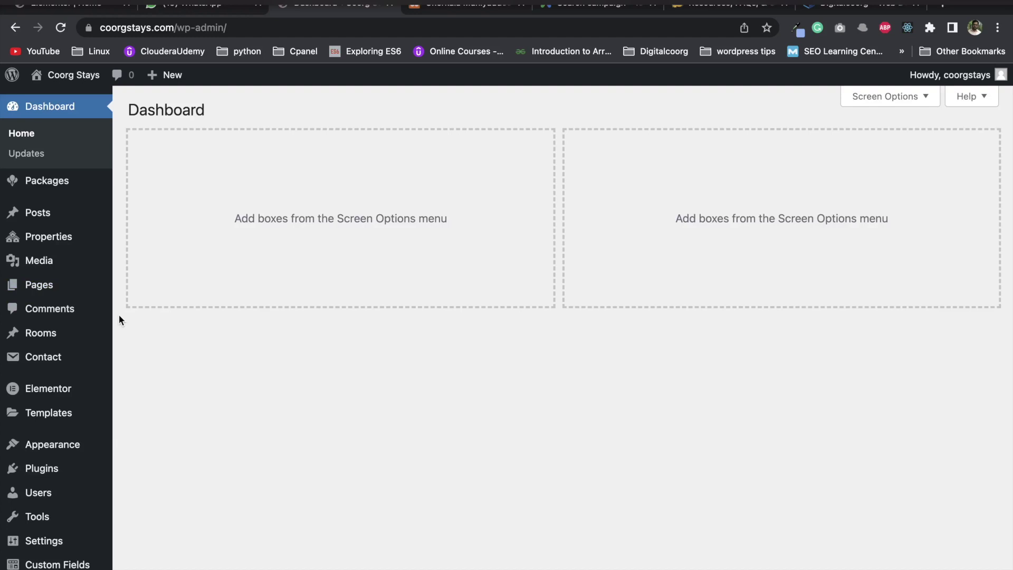
# Start a new property entry and review its title, description and Address fields.
pyautogui.moveTo(58, 245)
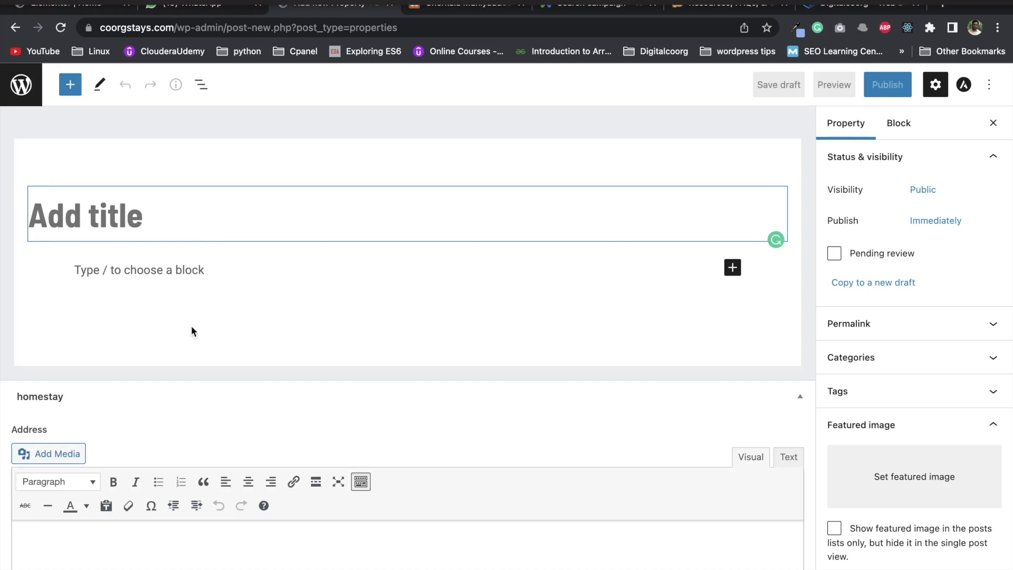
pyautogui.click(136, 212)
pyautogui.scroll(-4, 160, 415)
pyautogui.click(160, 414)
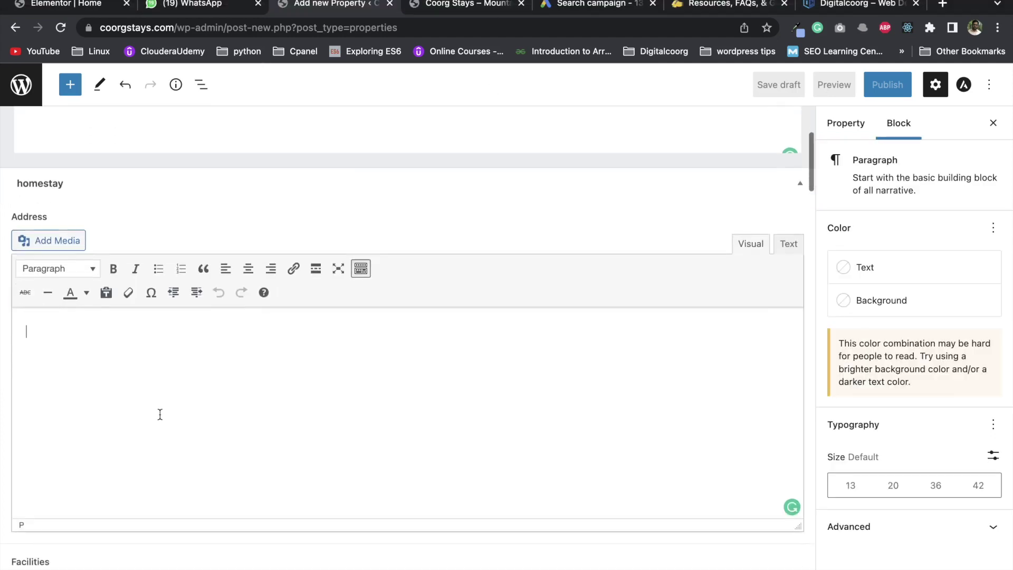
# Examine the property form's Facilities, Notes if any, Includes, Attractive Places around, Contact Number and Price fields.
pyautogui.scroll(-5, 160, 414)
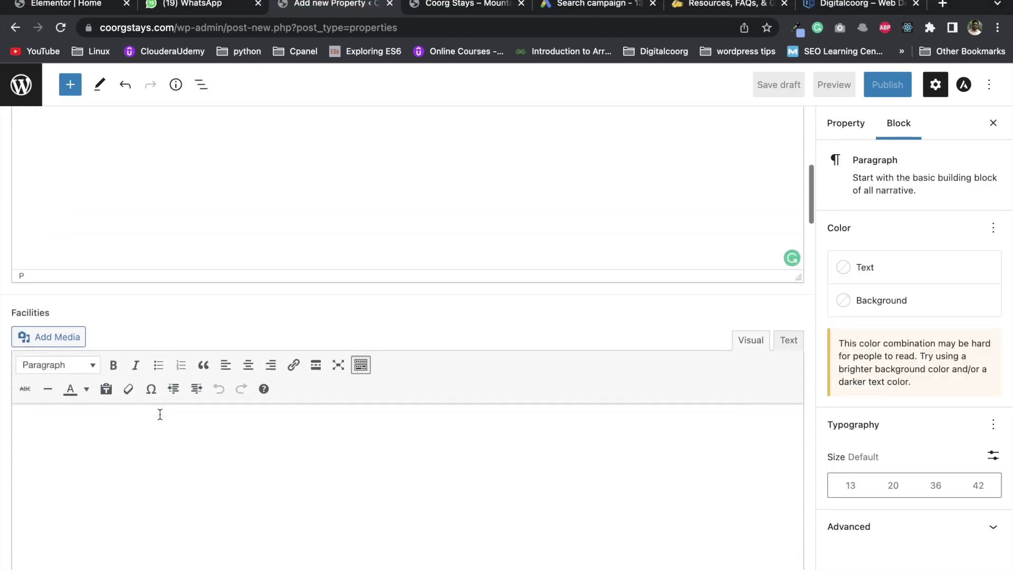
pyautogui.scroll(-1, 100, 414)
pyautogui.click(99, 414)
pyautogui.scroll(-3, 99, 414)
pyautogui.scroll(-4, 98, 415)
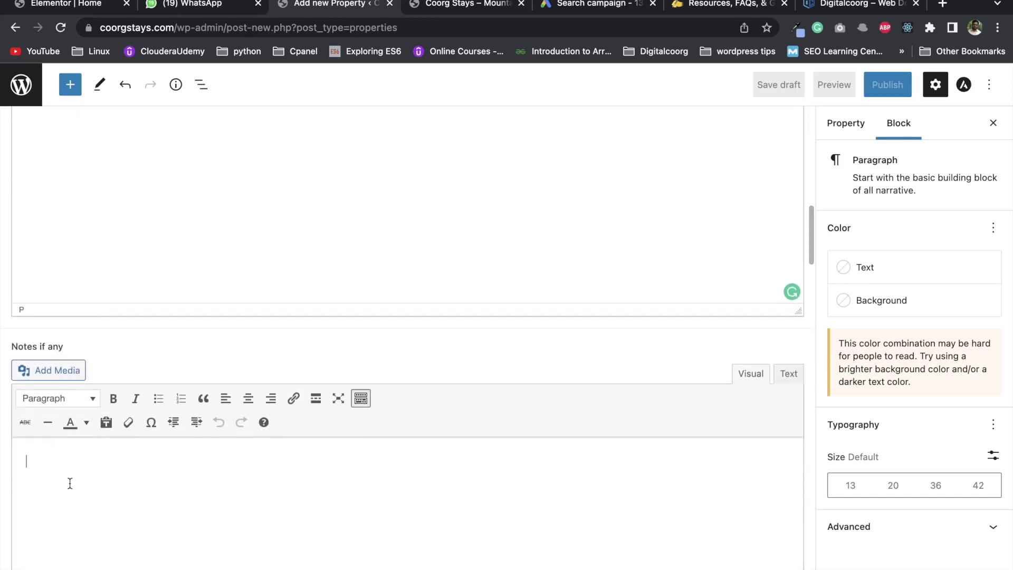
pyautogui.scroll(-3, 70, 483)
pyautogui.click(70, 484)
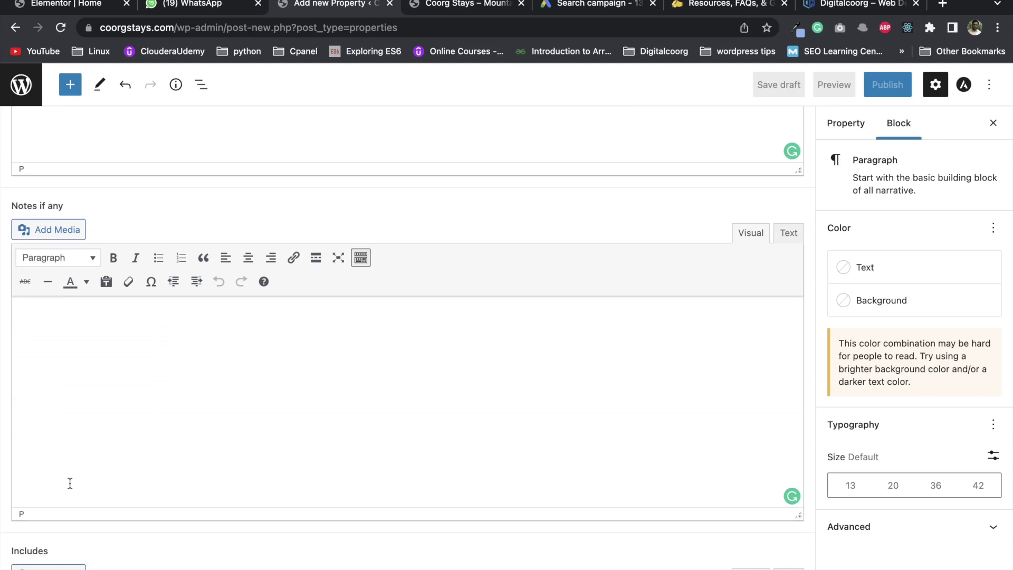
pyautogui.scroll(-4, 70, 483)
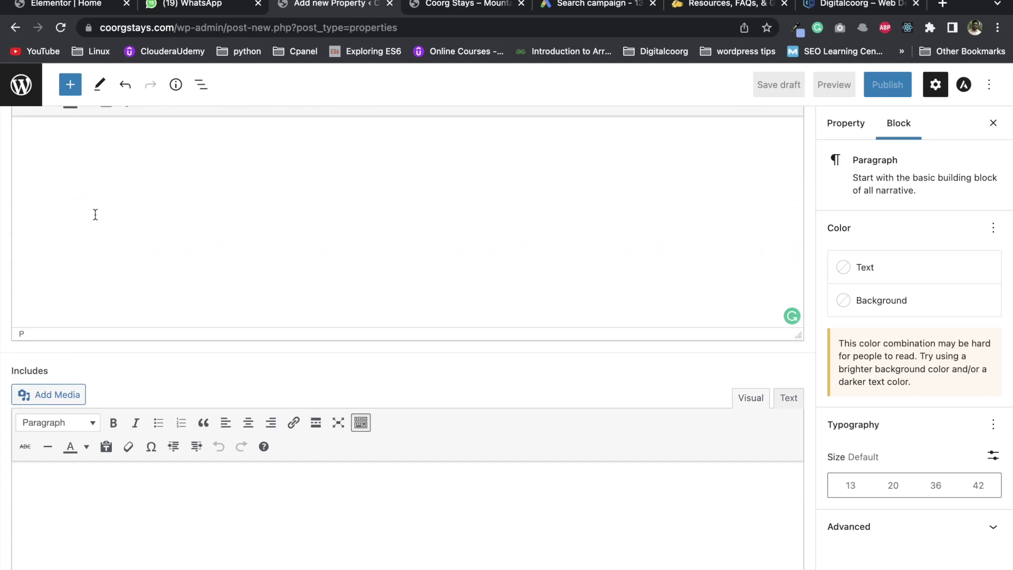
pyautogui.scroll(2, 70, 206)
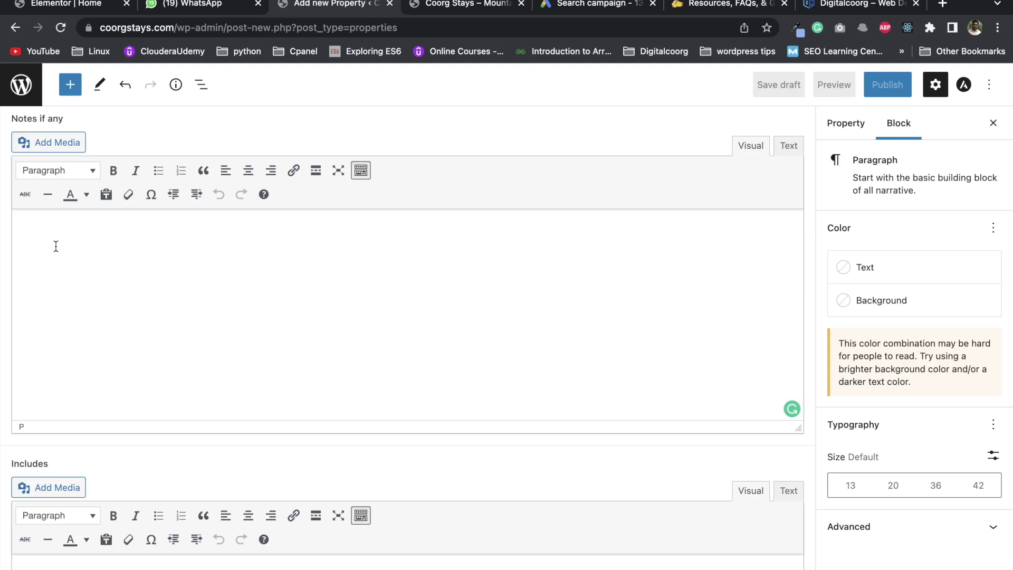
pyautogui.scroll(-7, 55, 247)
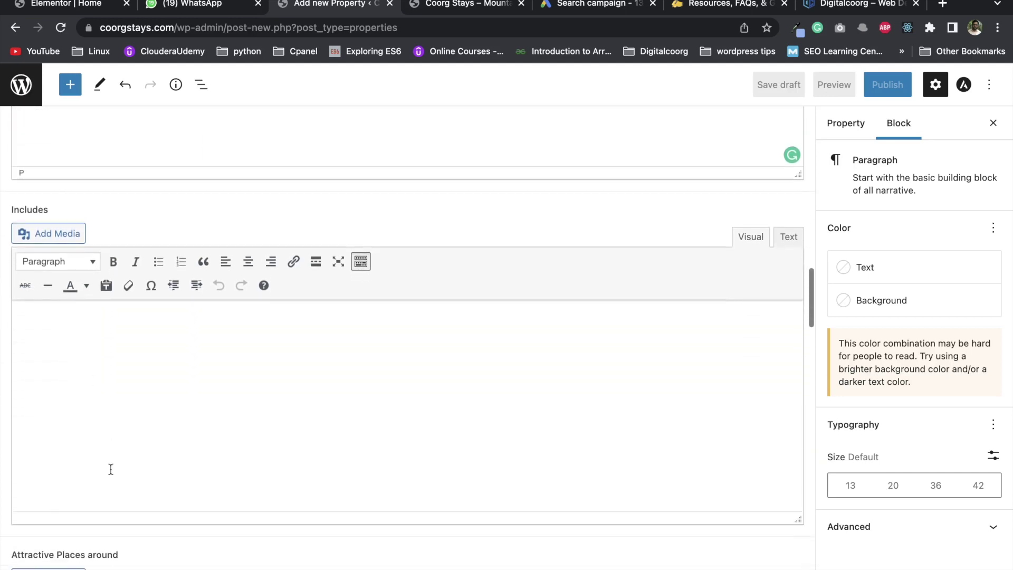
pyautogui.scroll(-2, 111, 469)
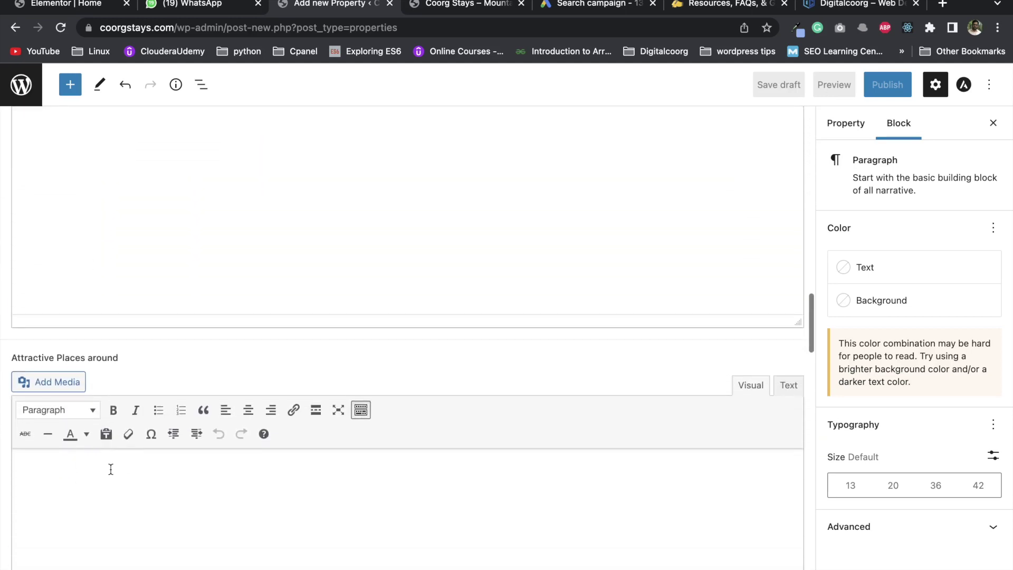
pyautogui.scroll(-4, 111, 470)
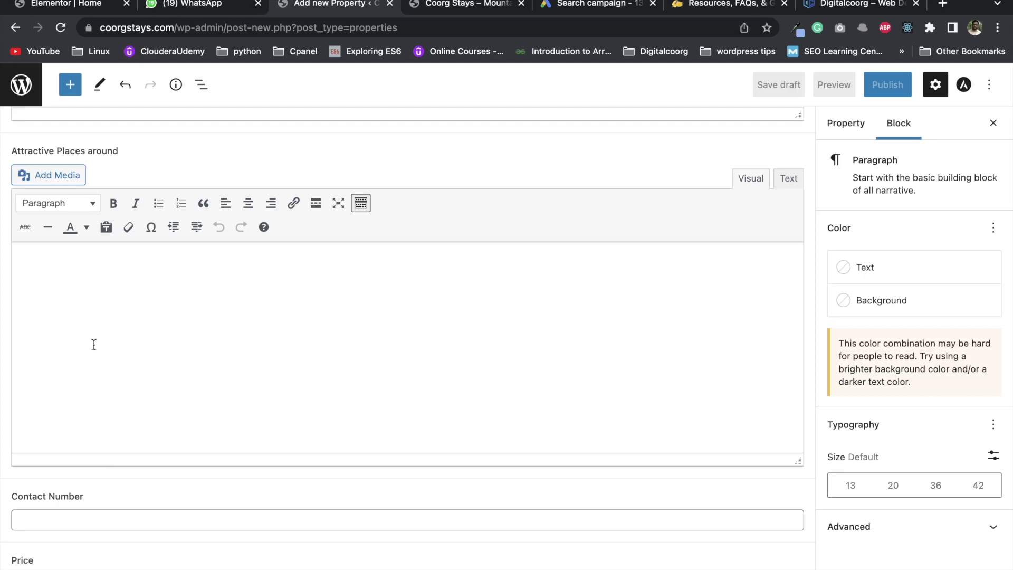
pyautogui.scroll(-3, 93, 344)
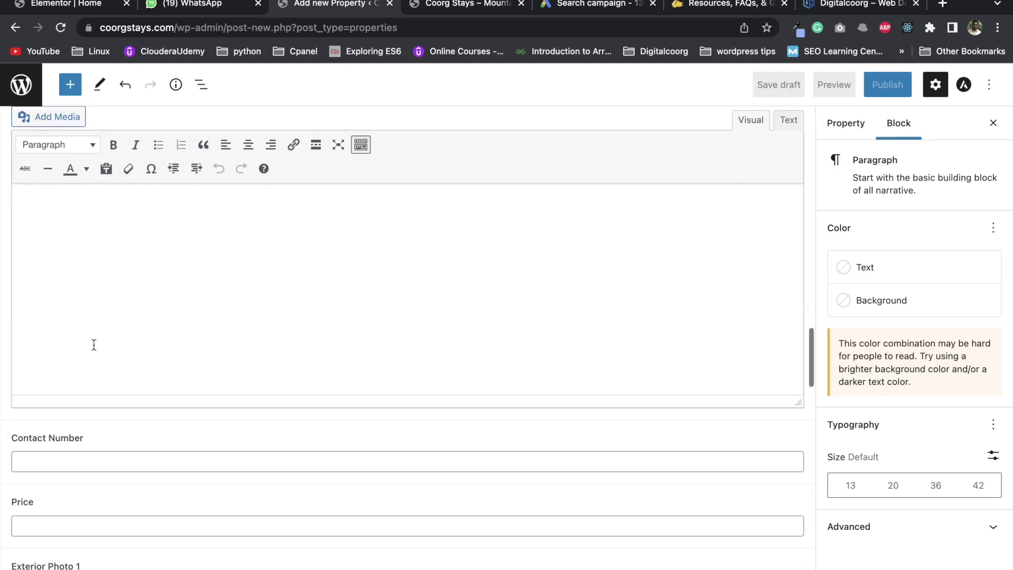
pyautogui.click(52, 365)
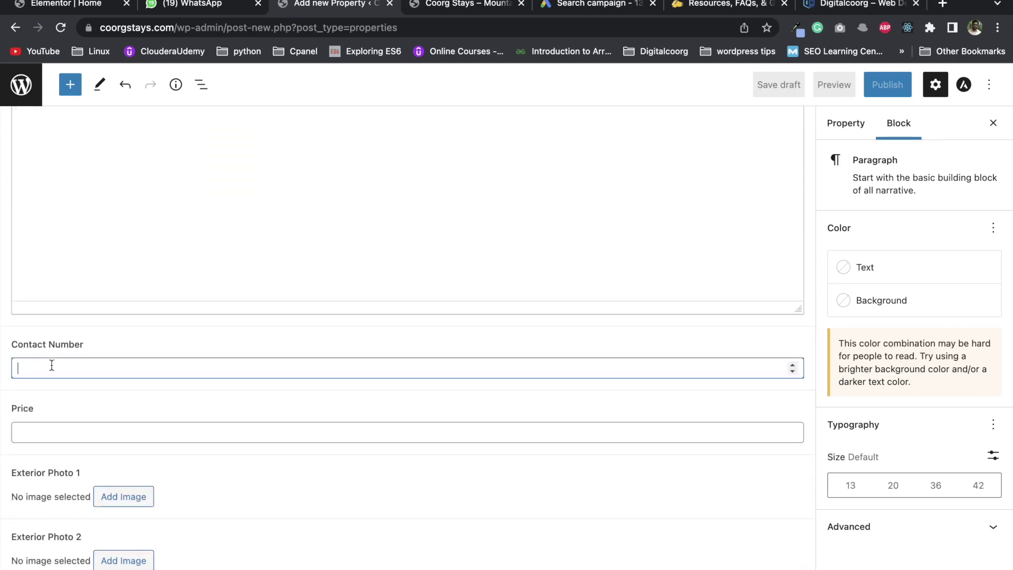
pyautogui.click(47, 425)
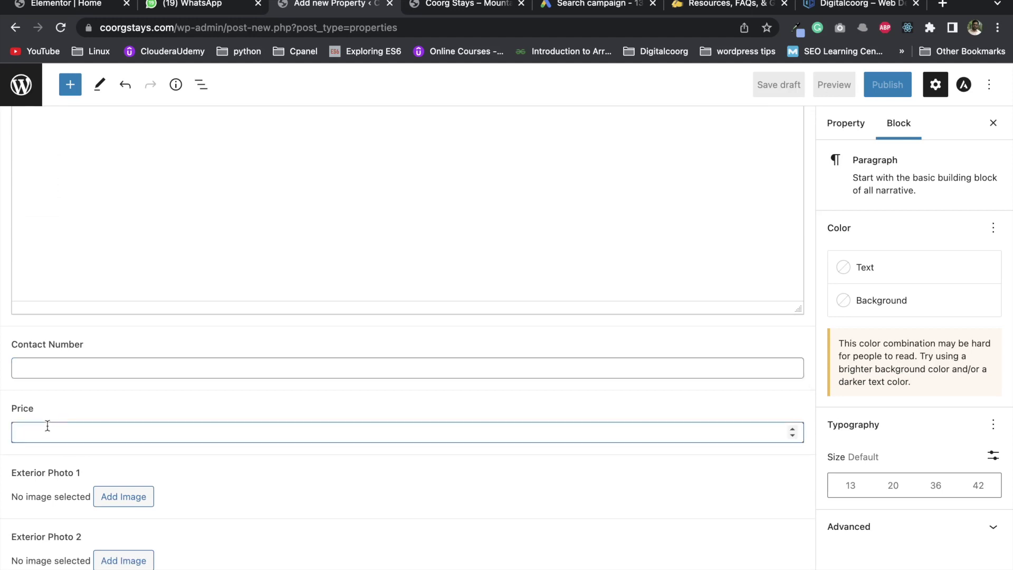
# Examine the property form's image fields for exterior photos, room photos and bathrooms.
pyautogui.scroll(-3, 261, 417)
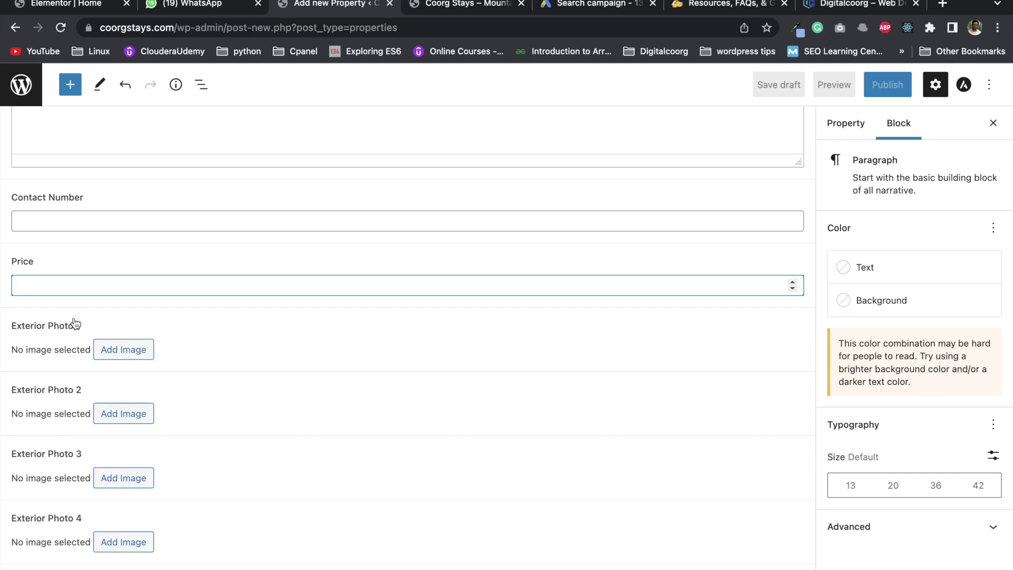
pyautogui.scroll(-3, 138, 414)
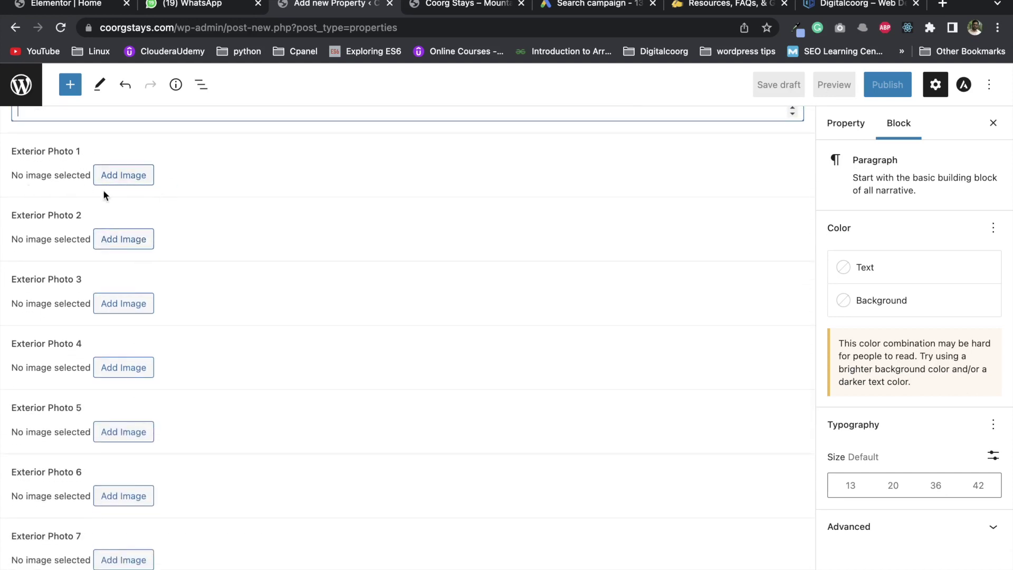
pyautogui.scroll(-3, 144, 417)
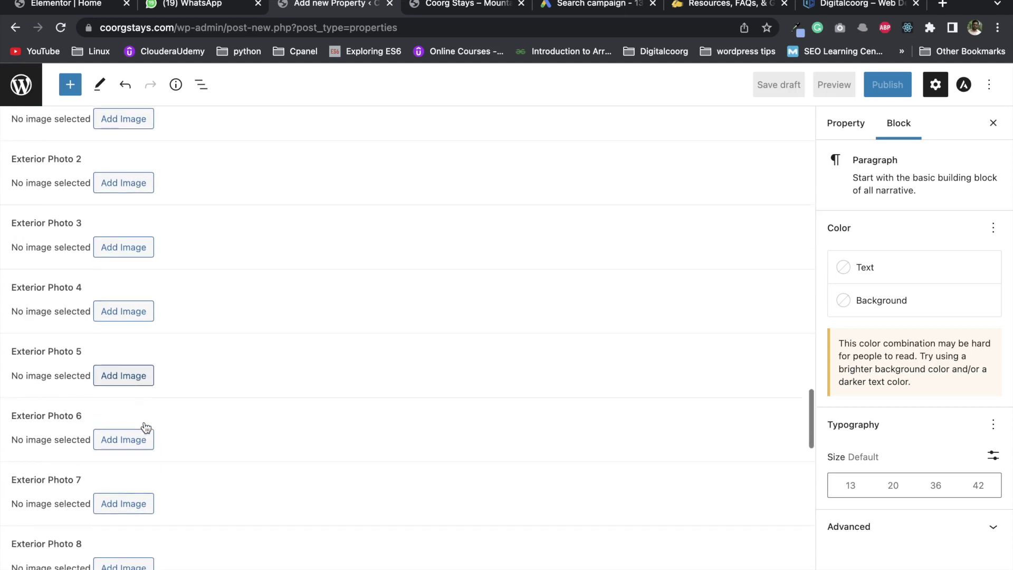
pyautogui.scroll(-3, 77, 523)
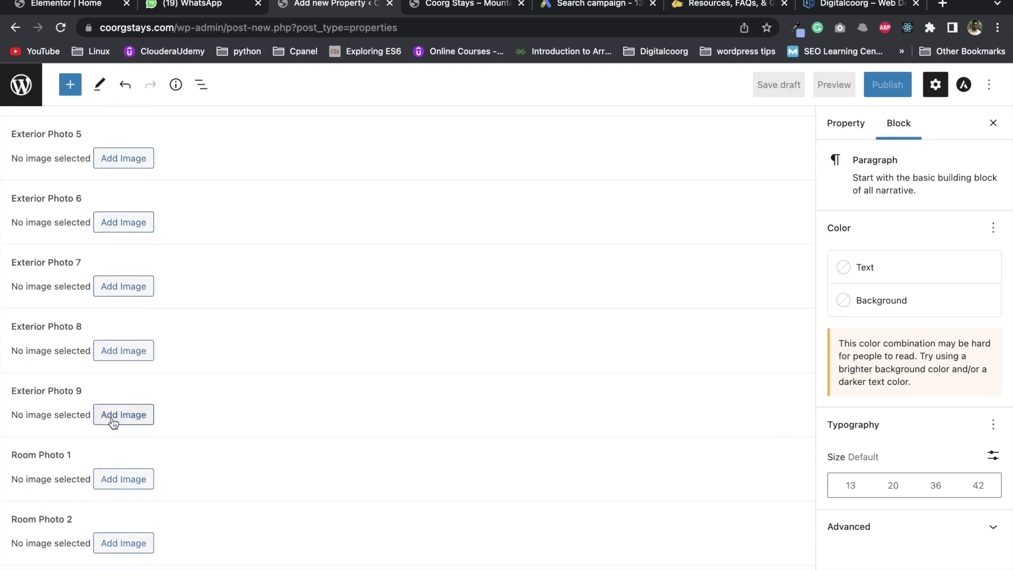
pyautogui.scroll(-3, 110, 417)
pyautogui.scroll(-10, 135, 429)
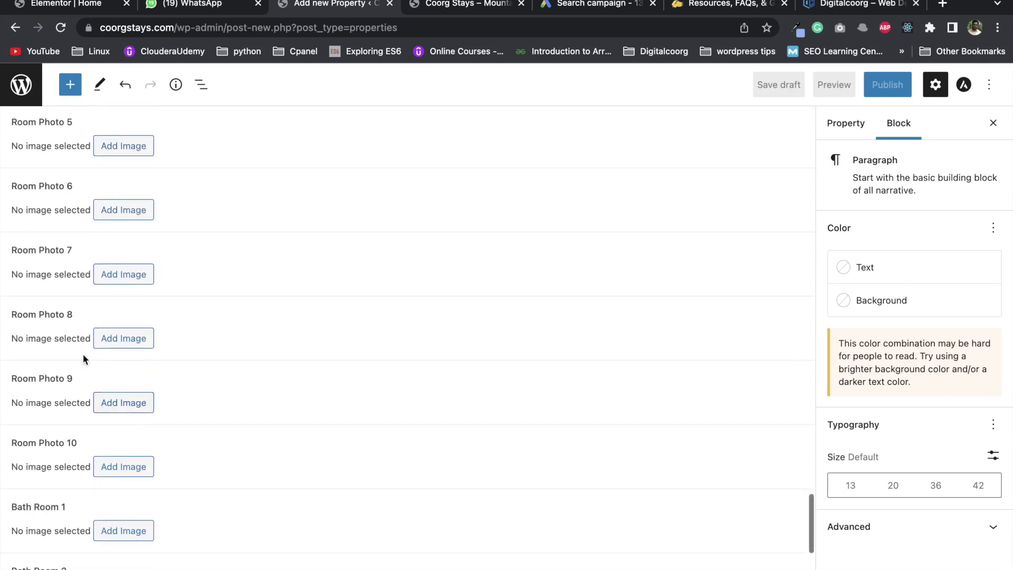
pyautogui.scroll(-5, 53, 451)
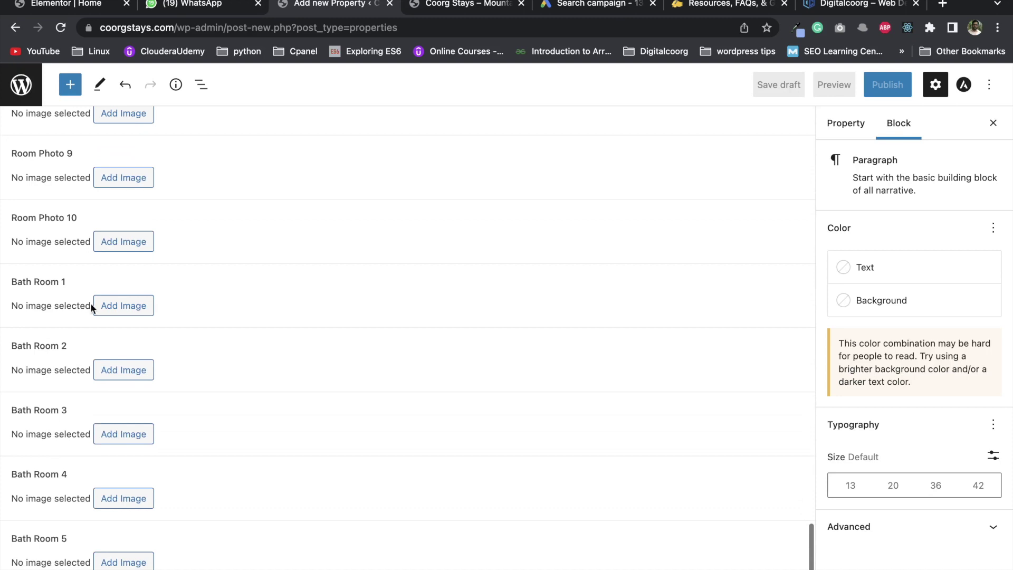
pyautogui.scroll(9, 96, 448)
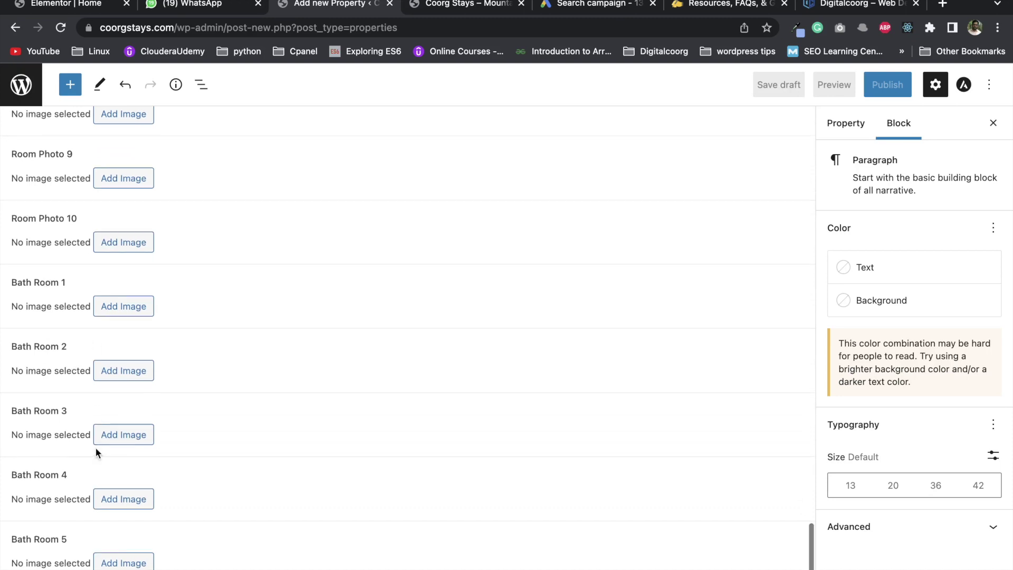
pyautogui.scroll(-15, 96, 448)
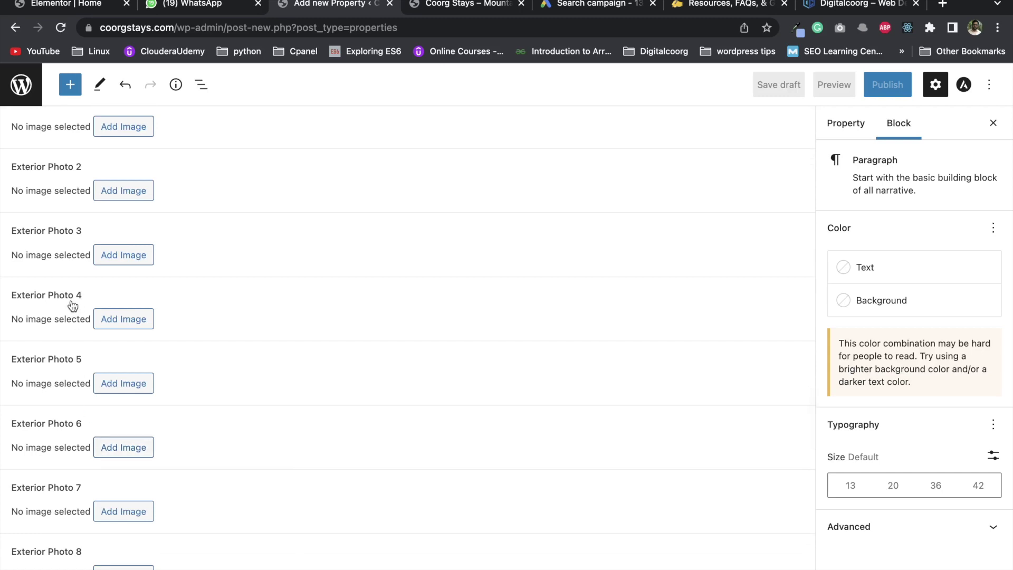
pyautogui.scroll(-4, 74, 301)
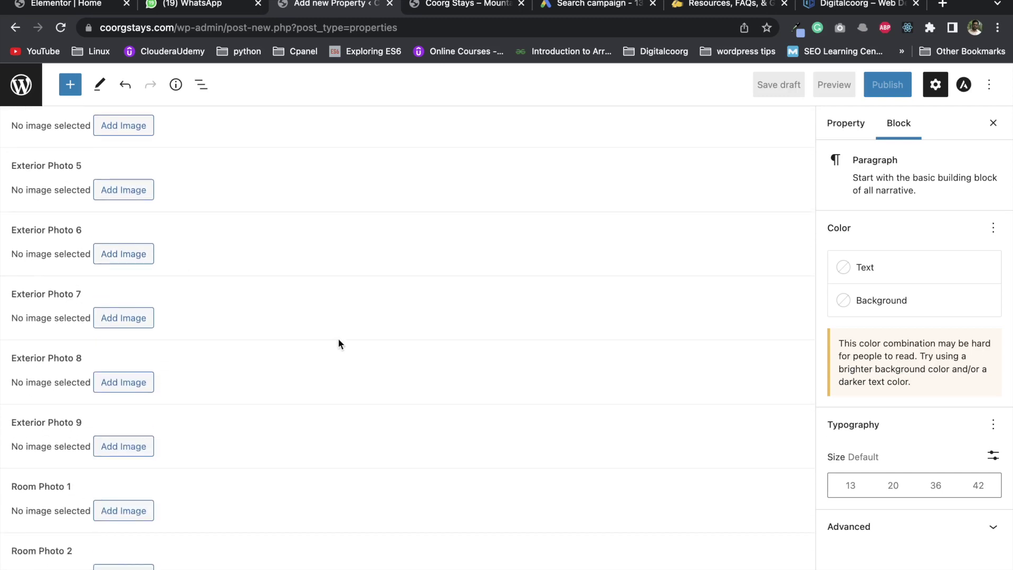
# Upload the couple-g2bfb08b58_1280 image from Downloads through the property's featured image setting, then close the media window.
pyautogui.click(845, 127)
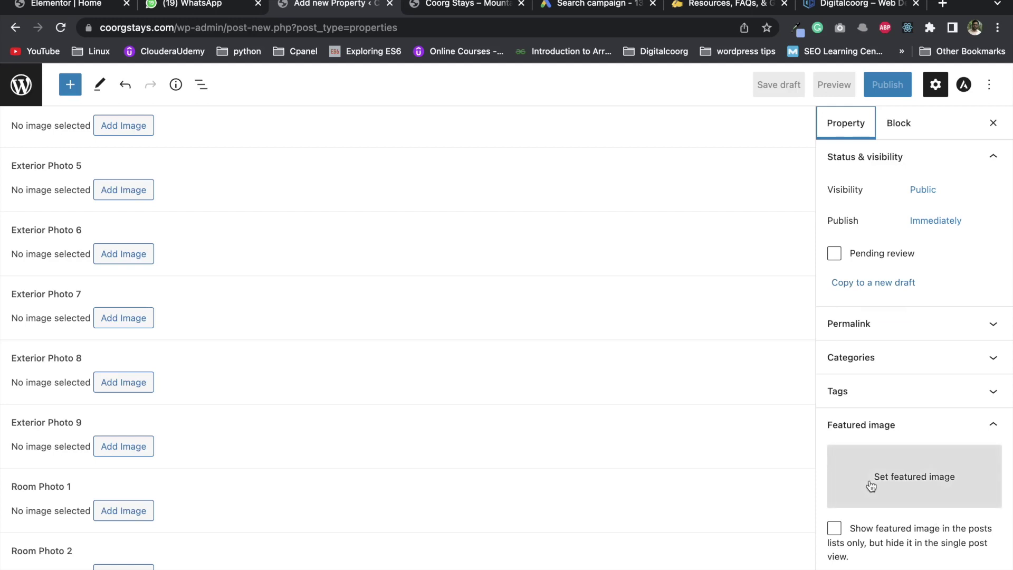
pyautogui.click(905, 479)
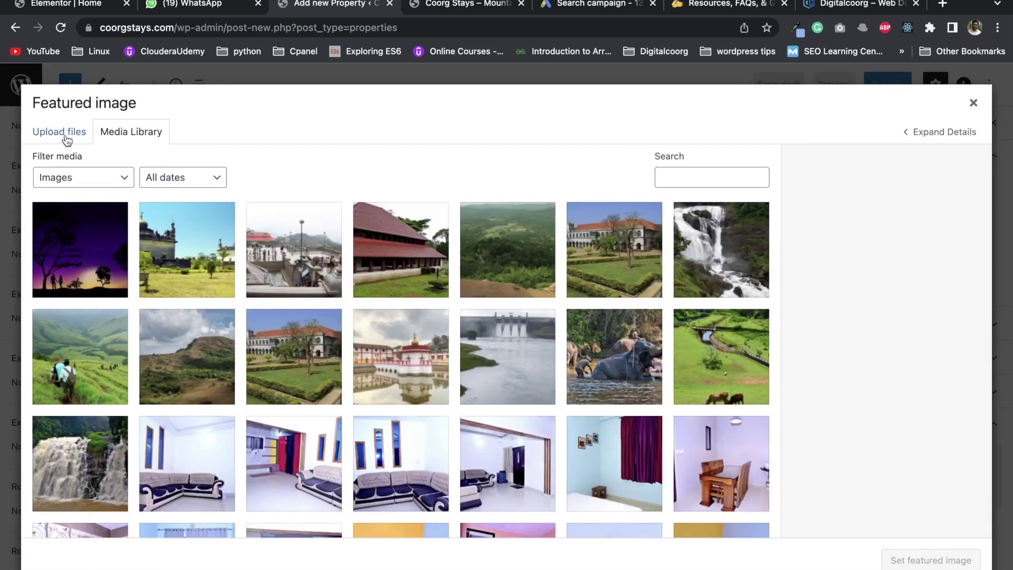
pyautogui.click(66, 139)
pyautogui.click(501, 343)
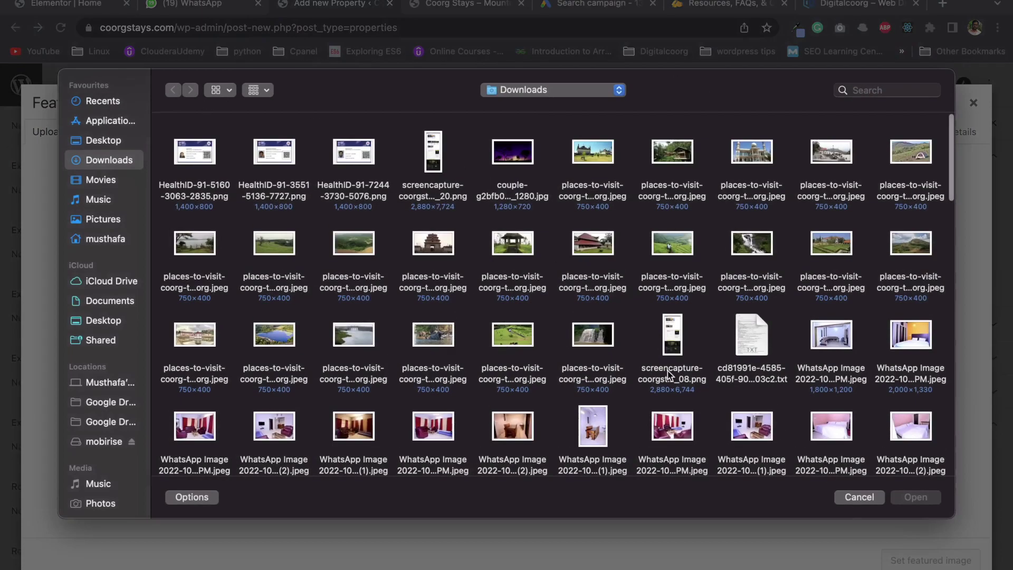
pyautogui.click(509, 158)
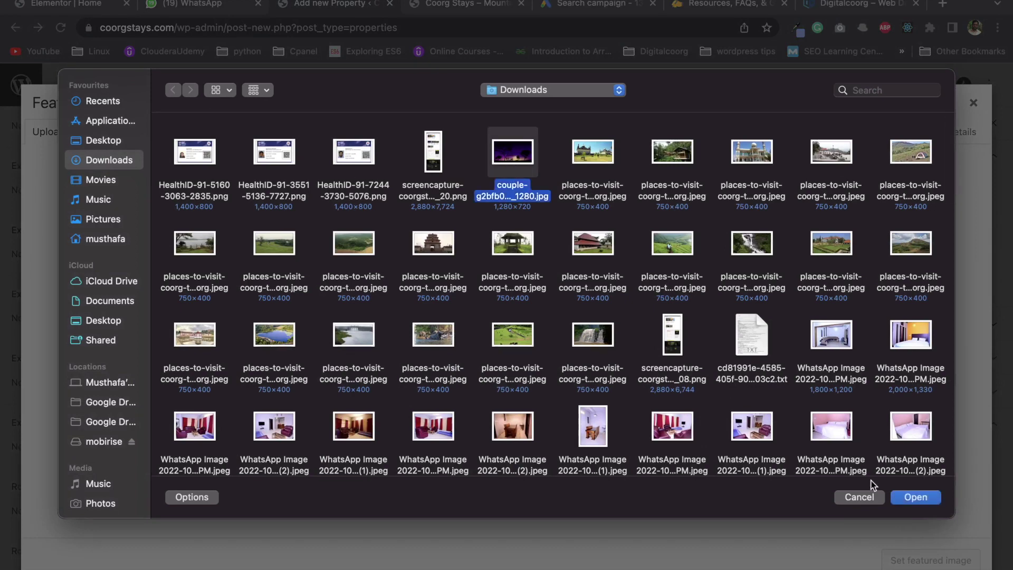
pyautogui.click(916, 497)
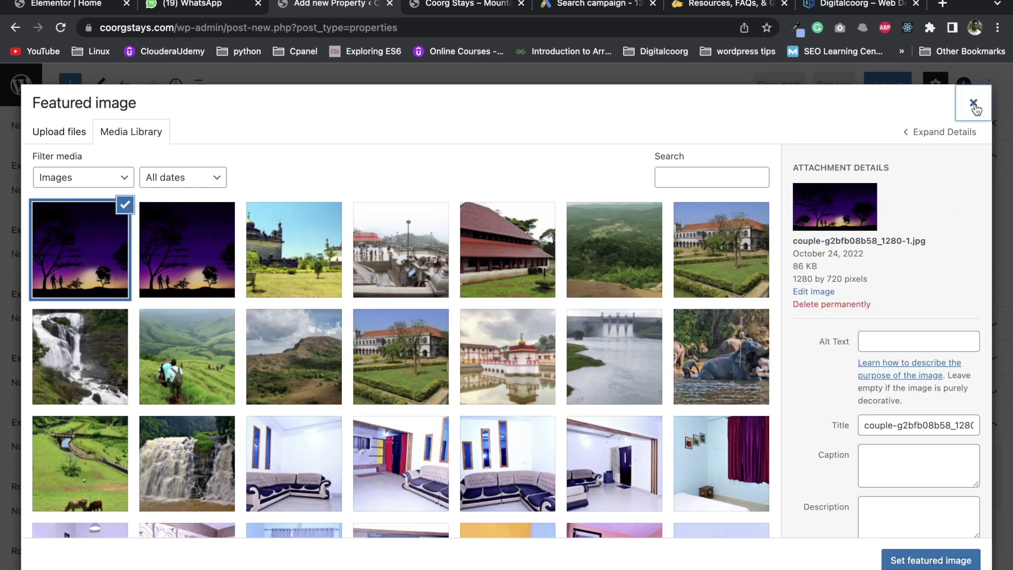
pyautogui.click(974, 104)
# Set the uploaded night silhouette image of the couple as the property's featured image.
pyautogui.scroll(15, 762, 309)
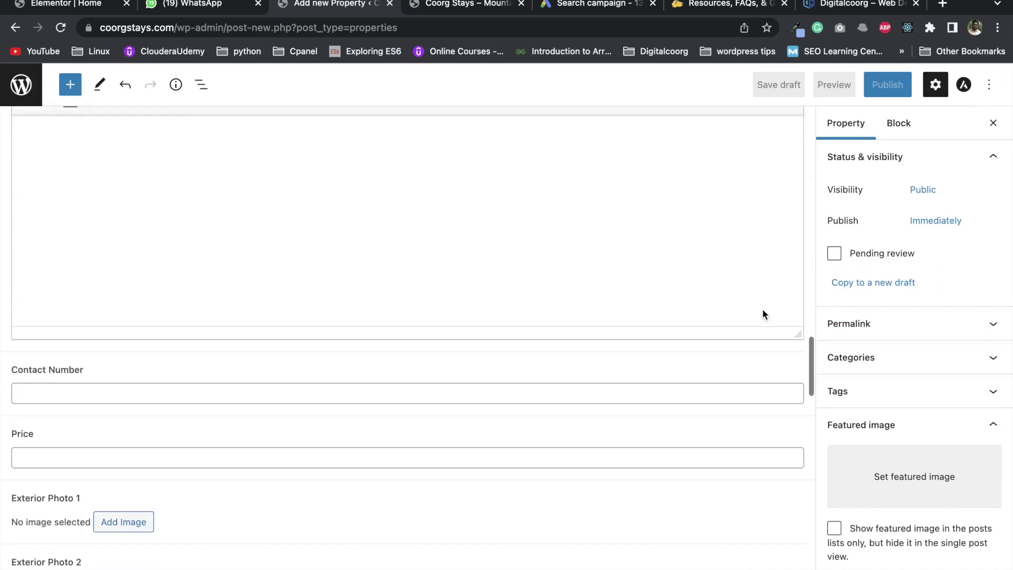
pyautogui.scroll(-5, 763, 315)
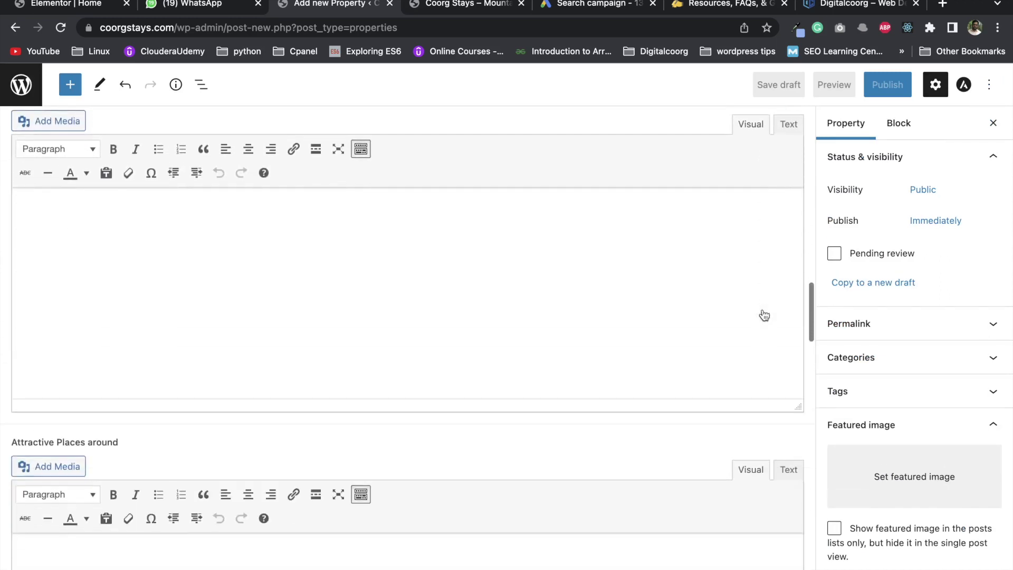
pyautogui.click(897, 476)
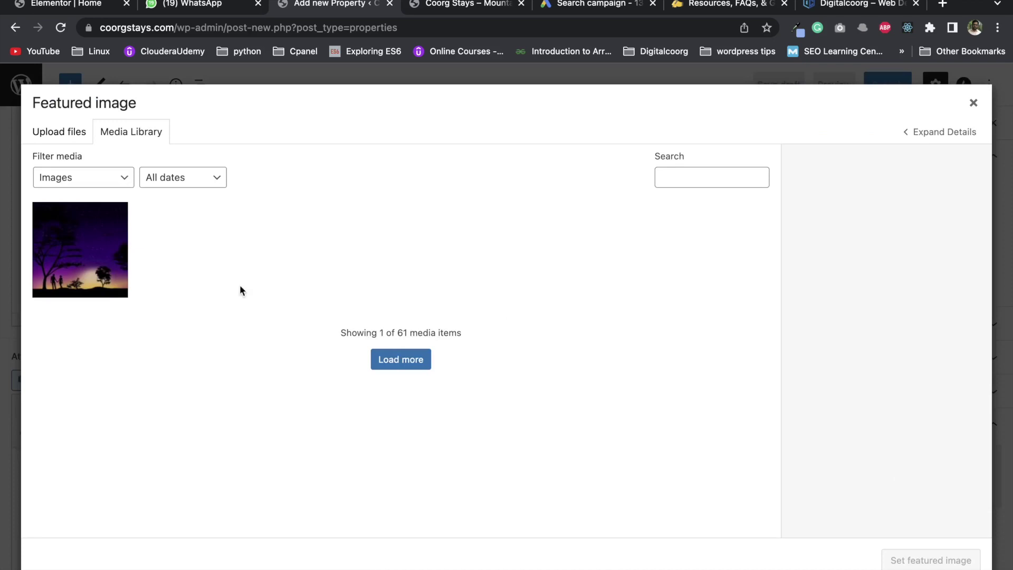
pyautogui.click(96, 242)
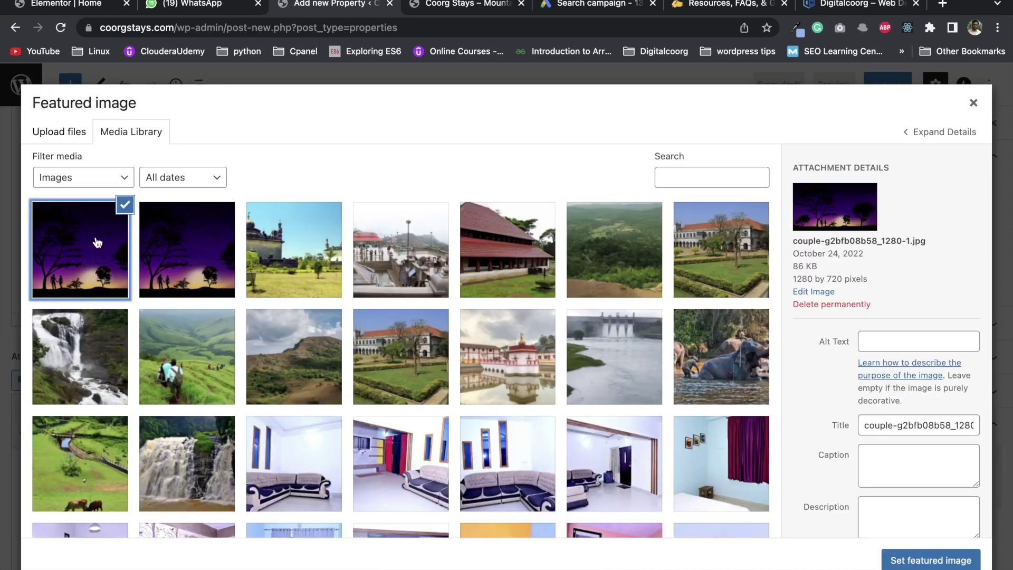
pyautogui.click(934, 561)
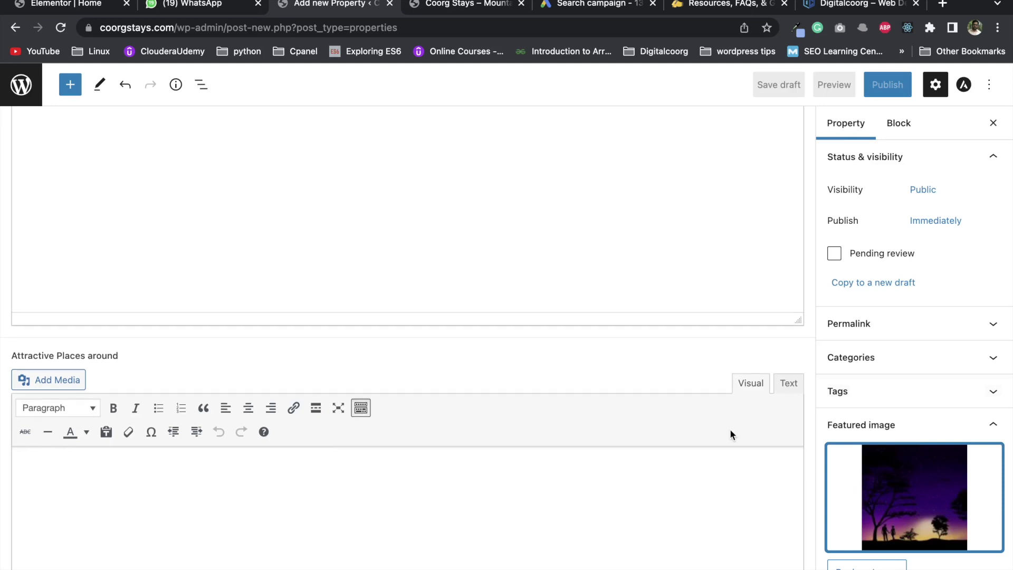
# Switch to the Coorg Stays homepage and view its homestay listings and Packages / Services section.
pyautogui.scroll(-5, 730, 433)
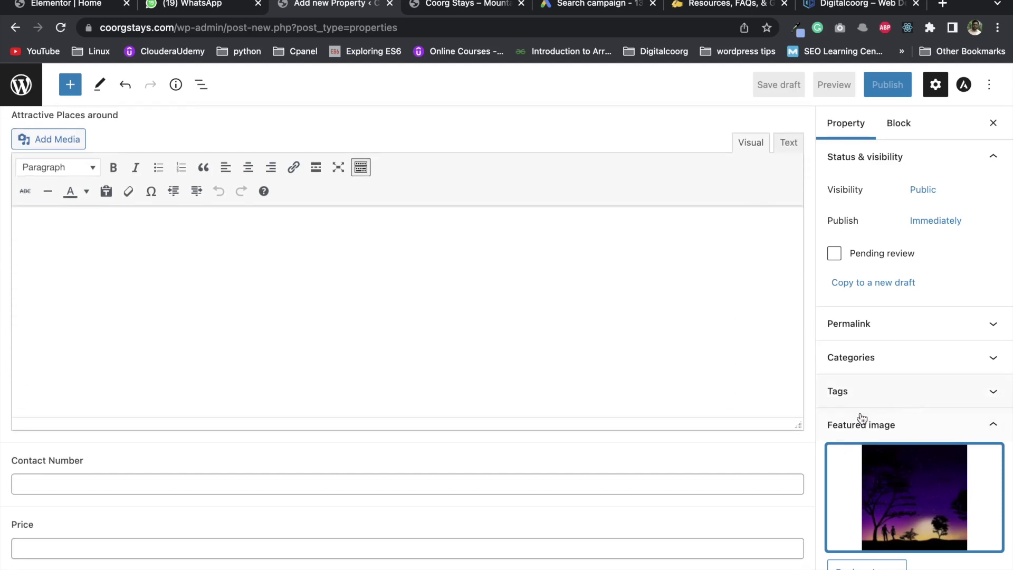
pyautogui.click(463, 5)
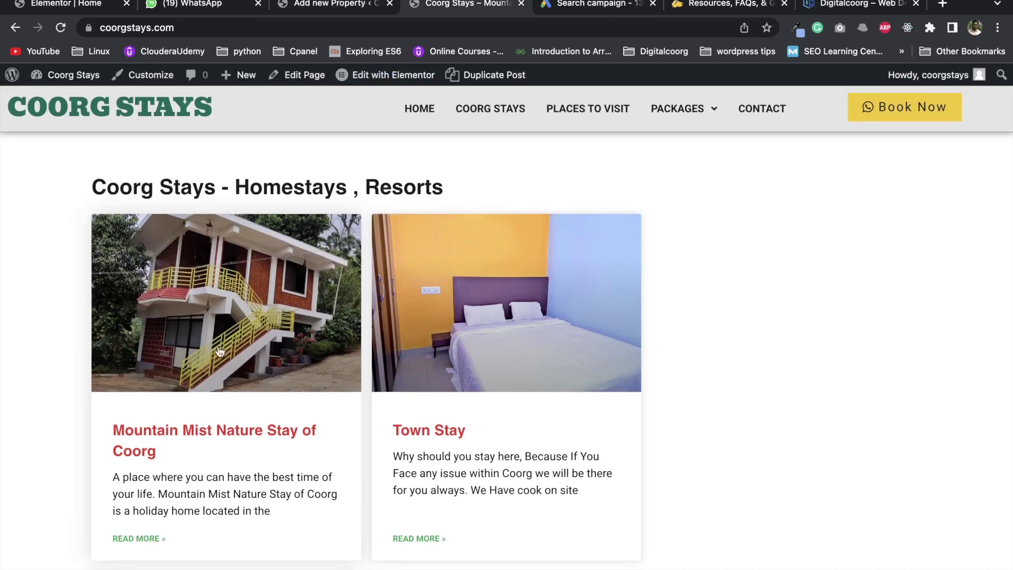
pyautogui.scroll(-5, 430, 323)
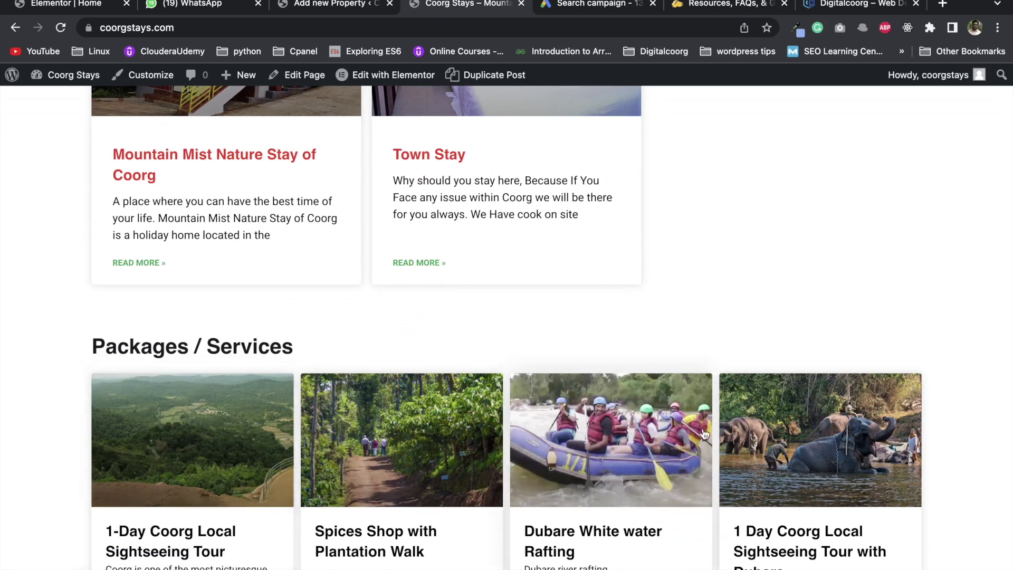
# Open the Mountain Mist Nature Stay of Coorg page from the homepage's homestay listings.
pyautogui.scroll(1, 504, 381)
pyautogui.scroll(1, 503, 380)
pyautogui.click(294, 208)
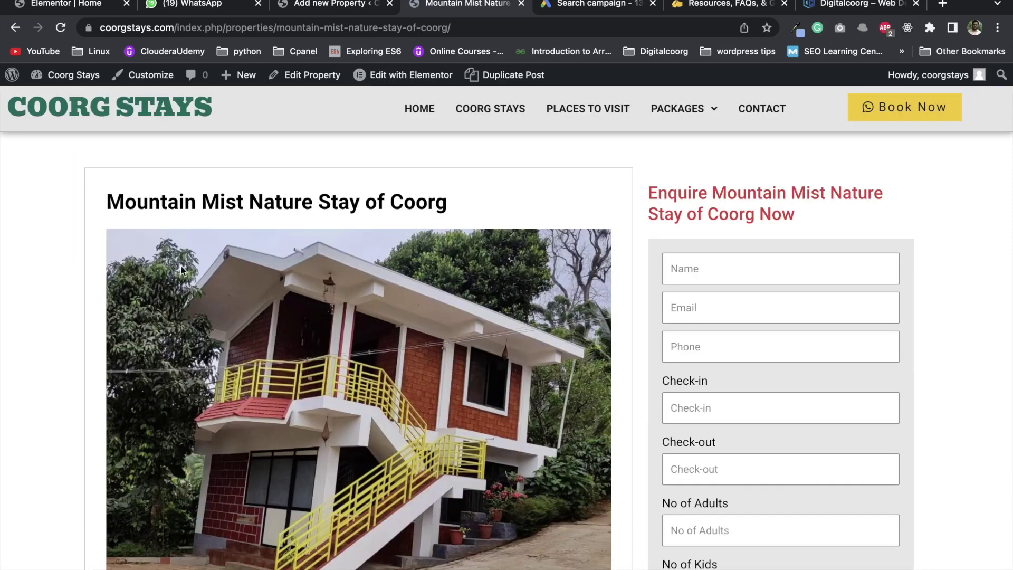
# Return to the new property form and examine its featured image and exterior photo fields.
pyautogui.click(306, 6)
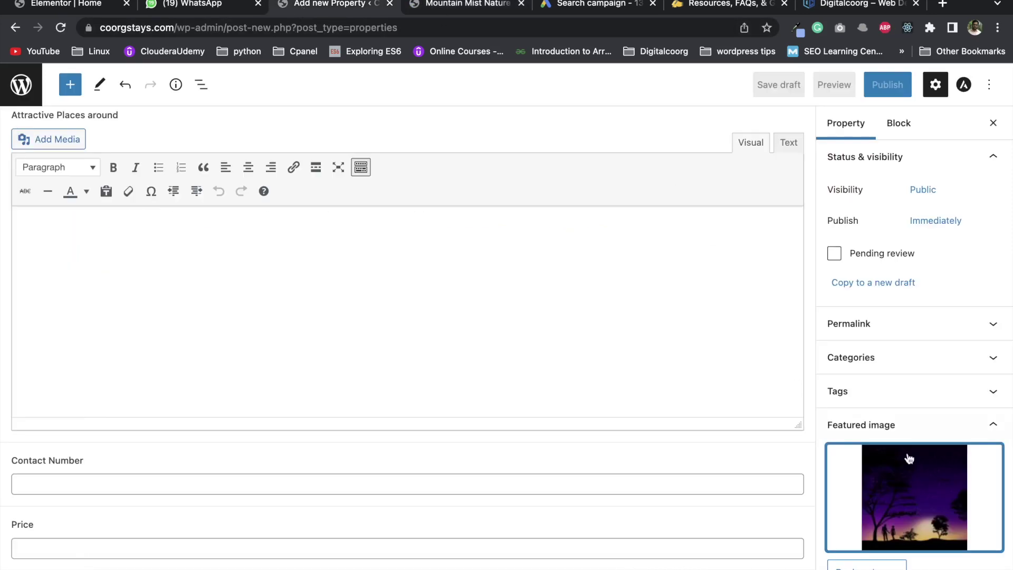
pyautogui.scroll(-3, 897, 485)
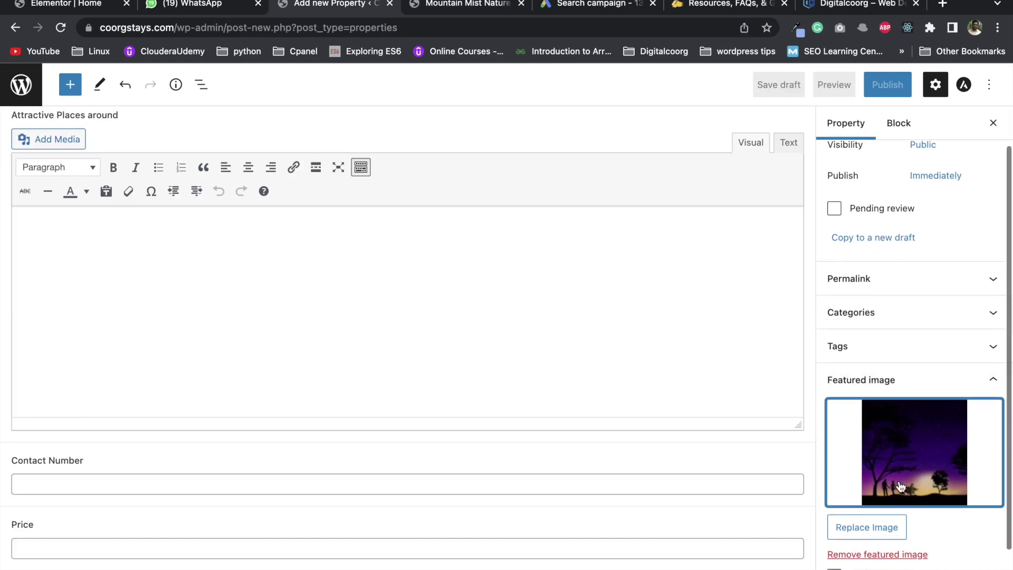
pyautogui.scroll(-15, 453, 412)
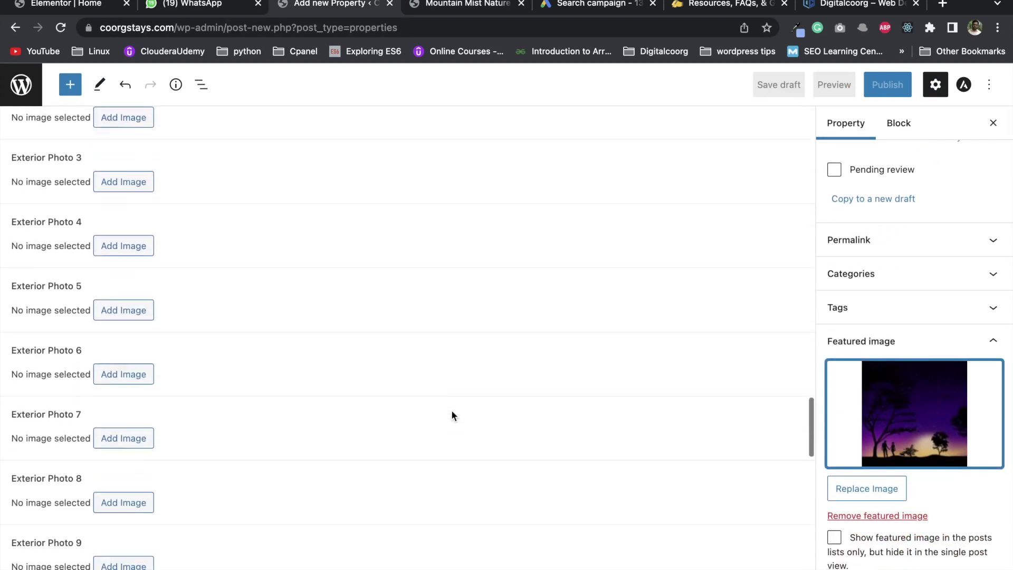
pyautogui.scroll(13, 451, 409)
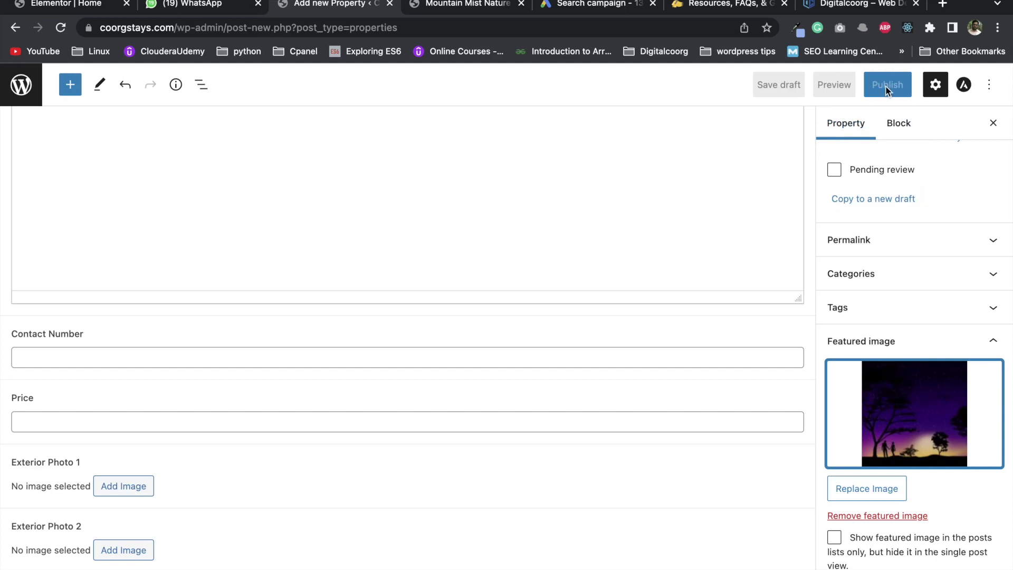
# Examine the Town Stay page's photo, video, price, facilities and nearby attractions, then open the Coorg Stays listing page.
pyautogui.click(444, 10)
pyautogui.click(415, 116)
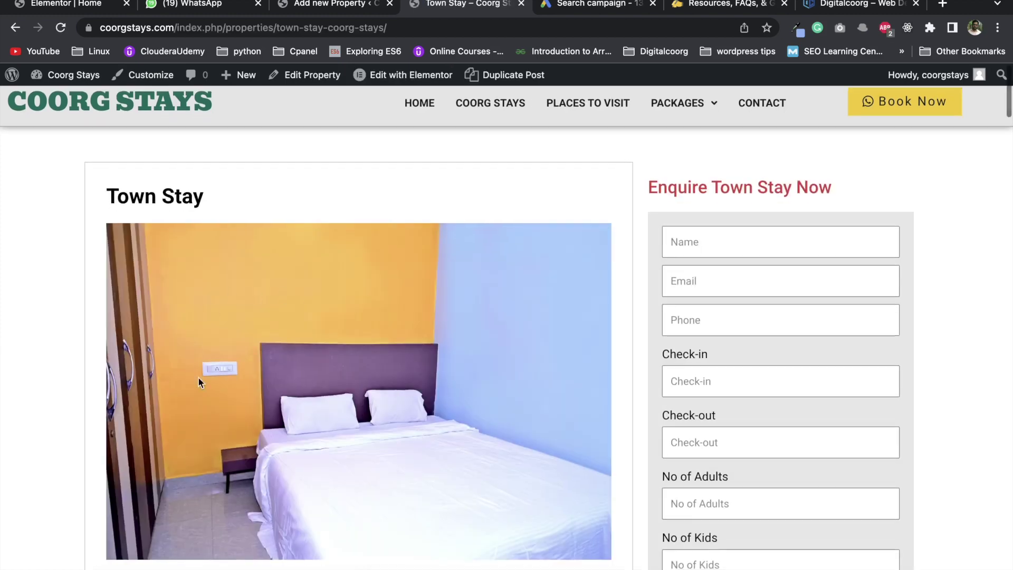
pyautogui.scroll(-6, 336, 359)
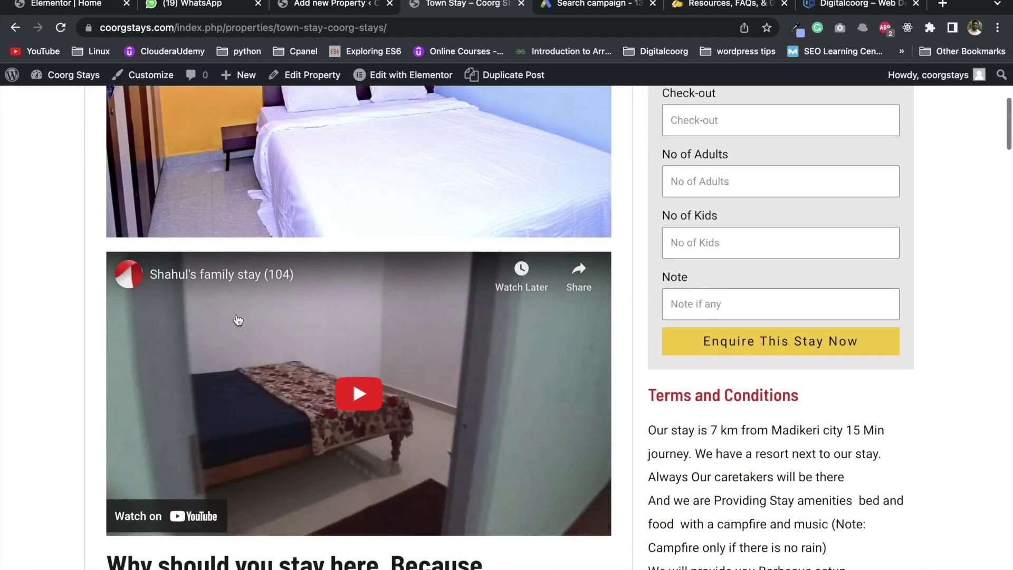
pyautogui.scroll(-6, 348, 364)
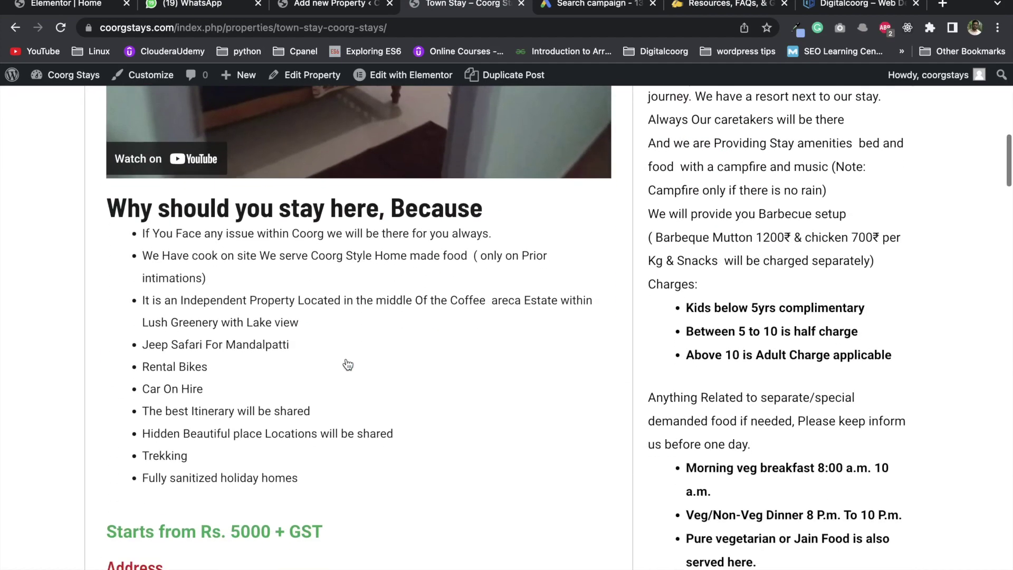
pyautogui.scroll(-2, 294, 532)
pyautogui.scroll(-12, 295, 532)
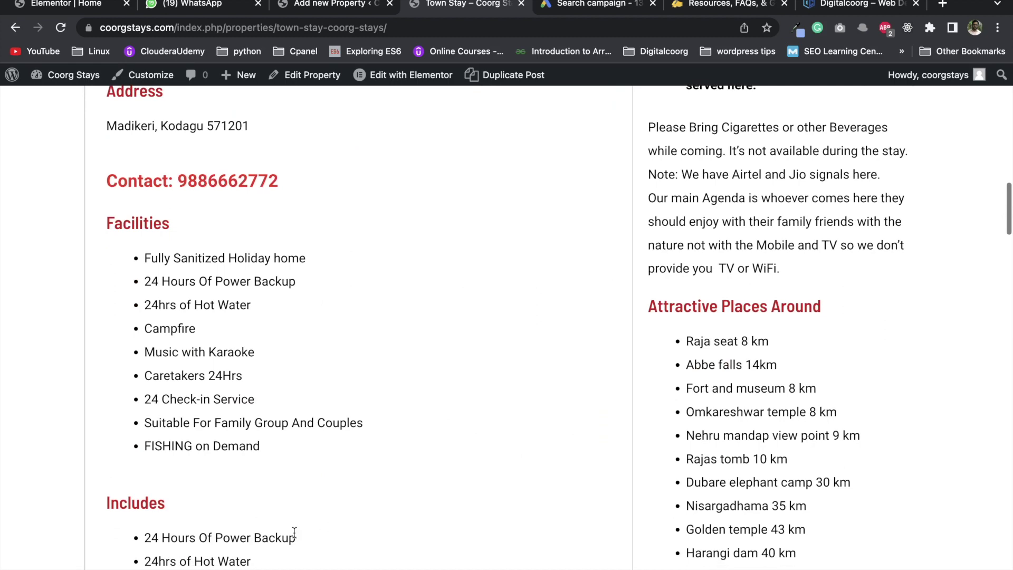
pyautogui.scroll(-1, 294, 532)
pyautogui.scroll(2, 294, 532)
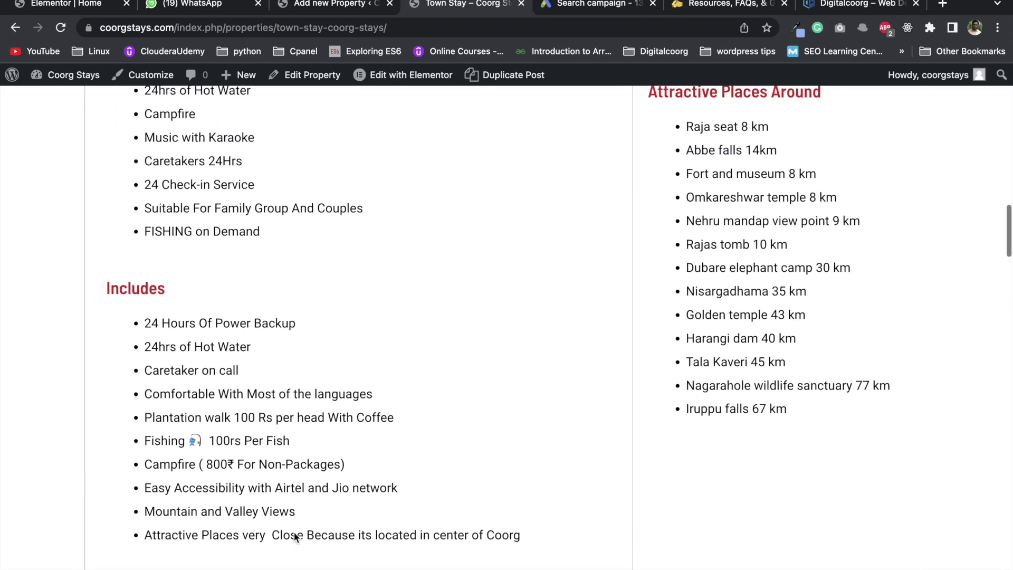
pyautogui.scroll(4, 261, 372)
pyautogui.scroll(5, 262, 369)
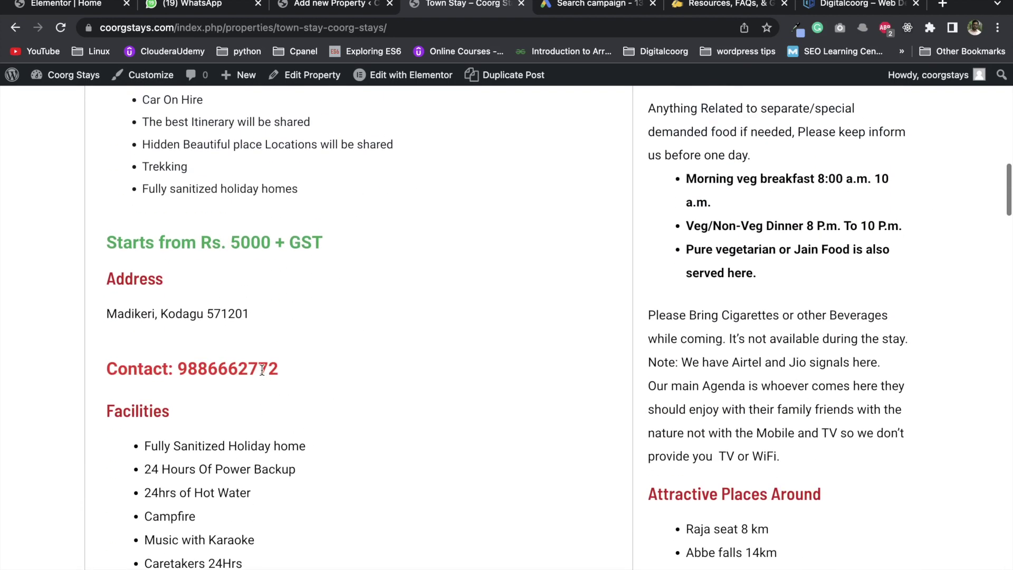
pyautogui.scroll(13, 642, 314)
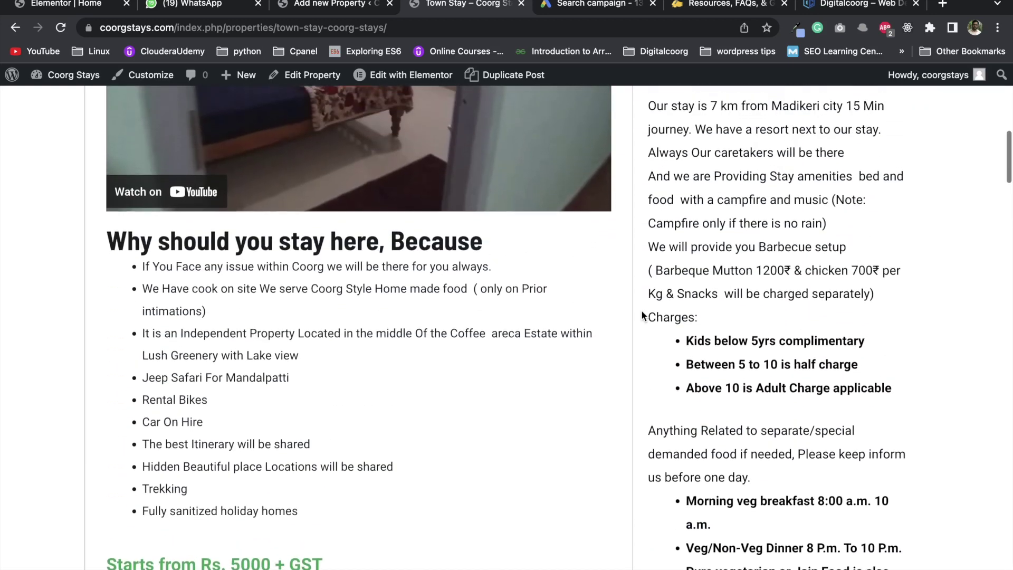
pyautogui.scroll(6, 642, 315)
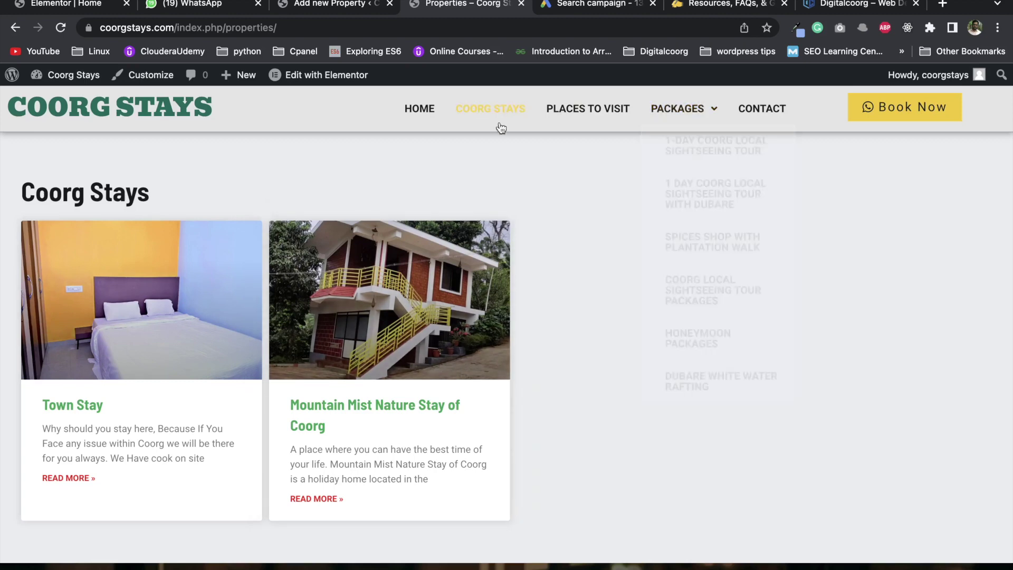
# Open the site's admin dashboard and start a new package.
pyautogui.moveTo(67, 72)
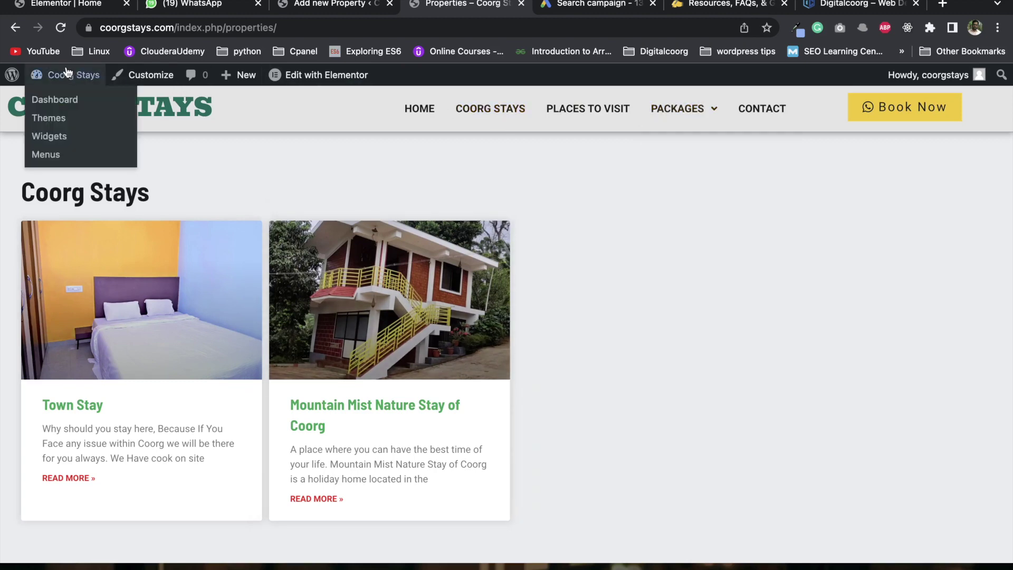
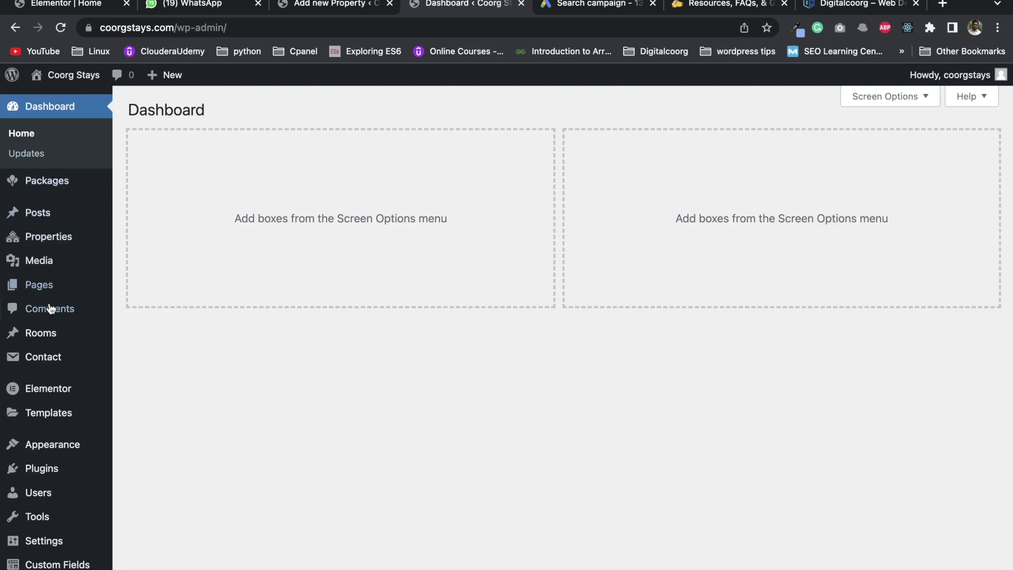
pyautogui.moveTo(43, 187)
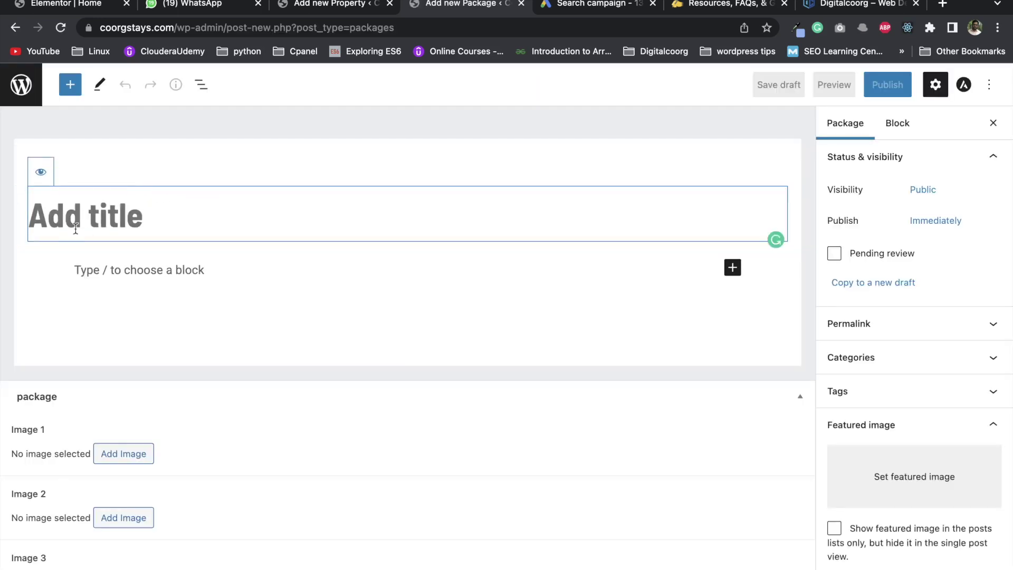
# Leave the new property form without saving and return to the list of all properties.
pyautogui.click(344, 5)
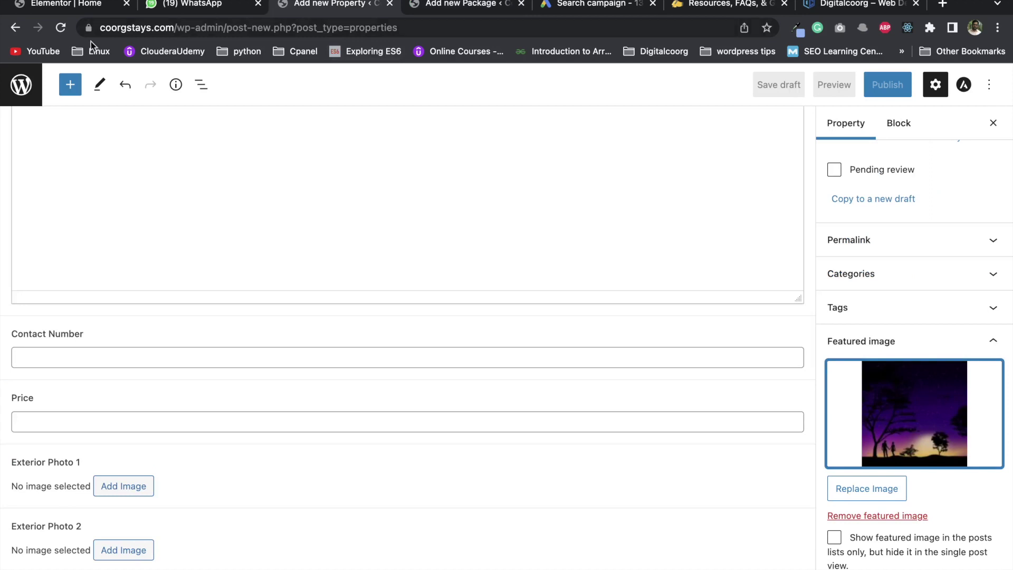
pyautogui.click(30, 88)
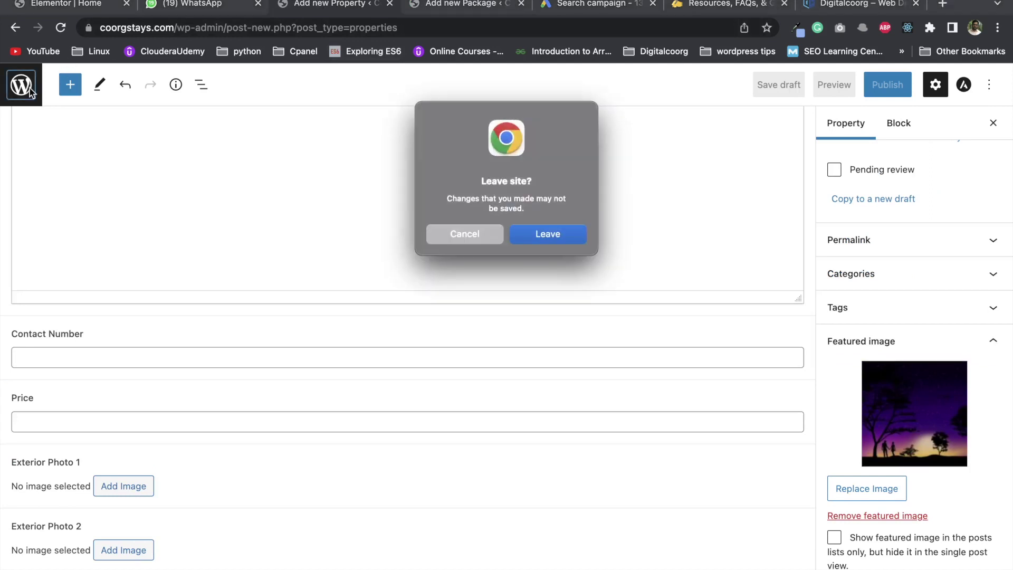
pyautogui.click(562, 236)
# Visit the site's homepage and view the packages listed in its Packages / Services section.
pyautogui.moveTo(60, 75)
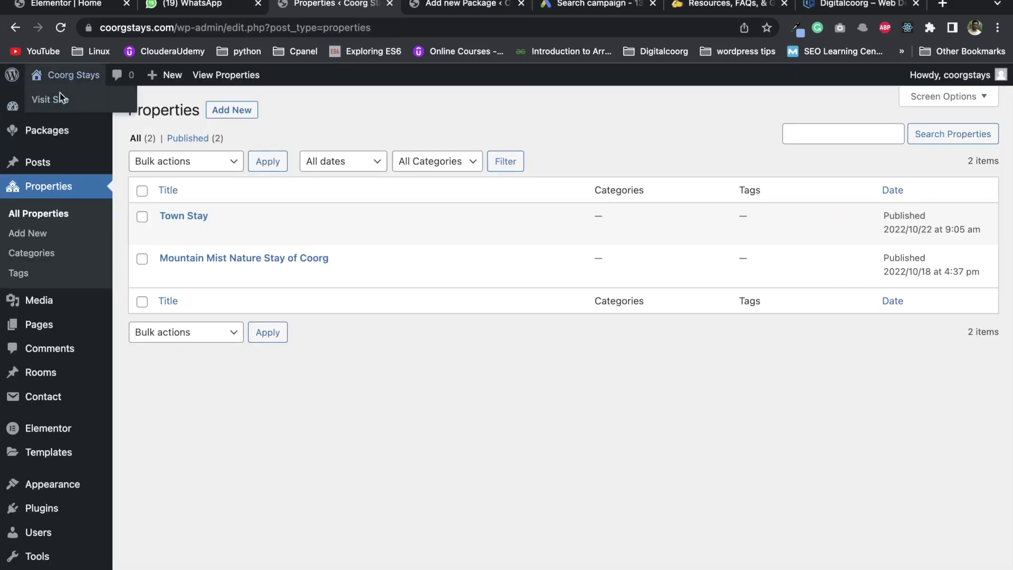
pyautogui.scroll(-10, 306, 206)
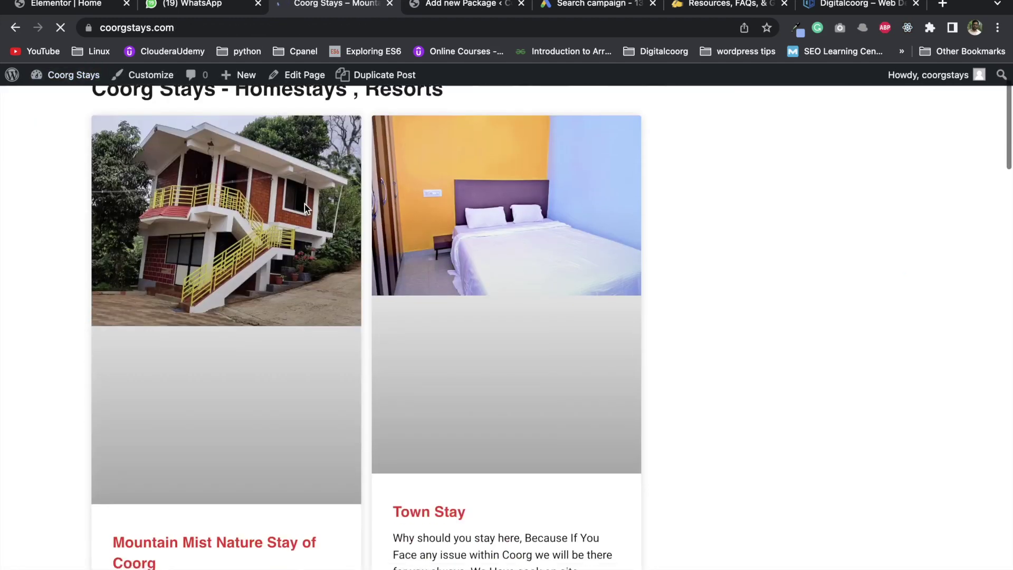
pyautogui.scroll(-2, 305, 206)
pyautogui.scroll(3, 249, 311)
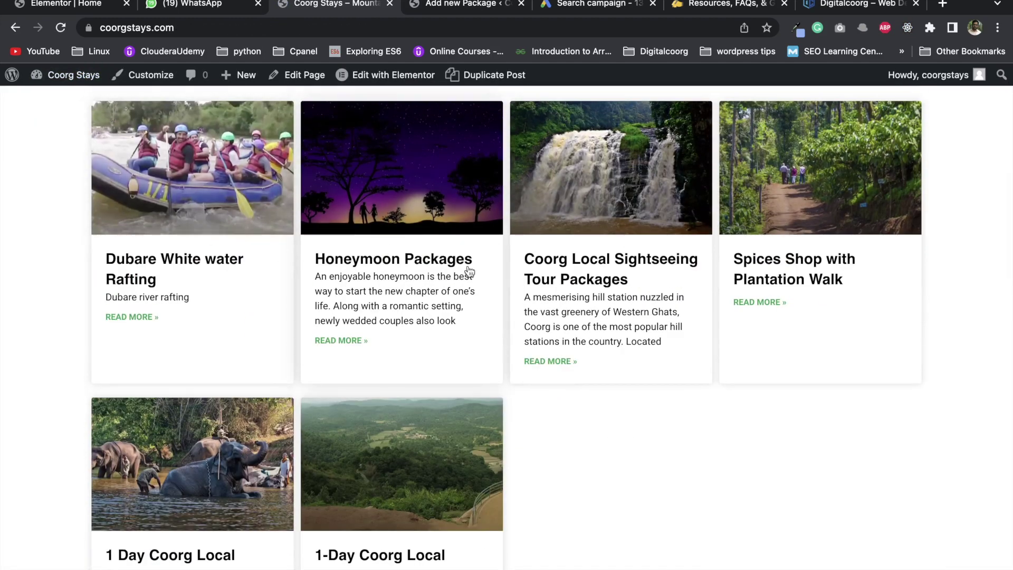
pyautogui.scroll(2, 490, 320)
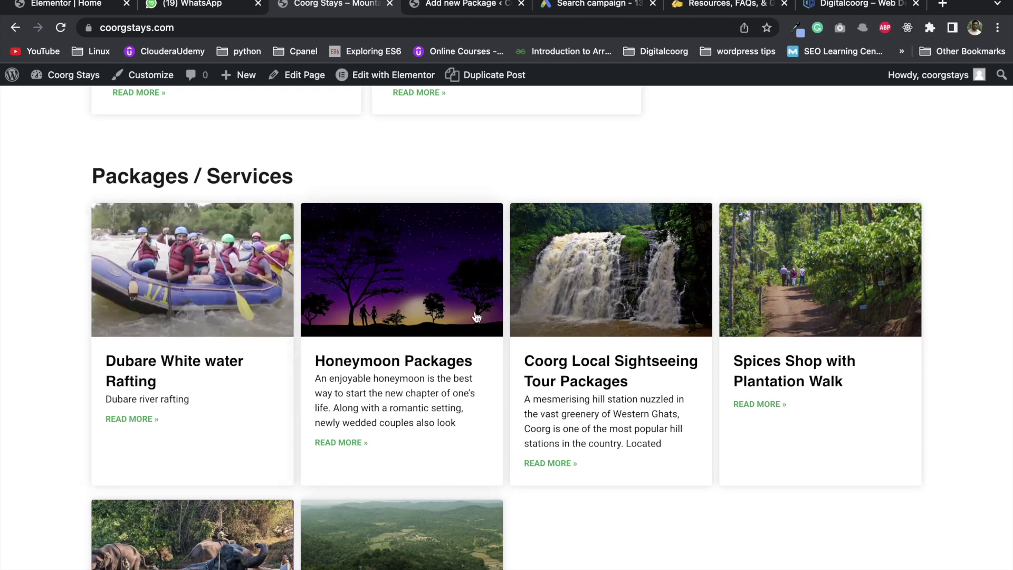
# Open the Honeymoon Packages page and examine its title, image and description text.
pyautogui.click(396, 294)
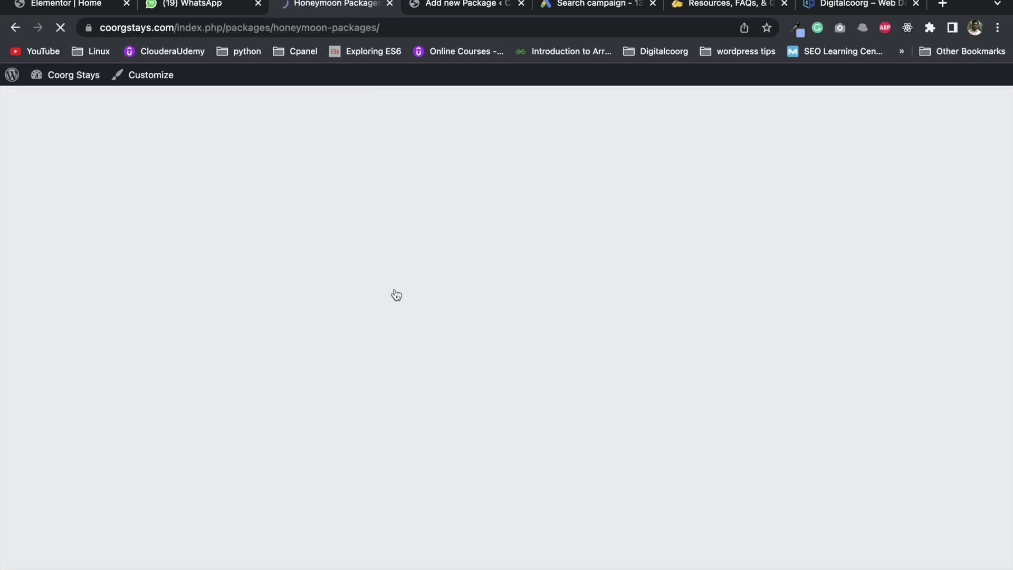
pyautogui.scroll(-2, 396, 294)
pyautogui.scroll(-15, 397, 295)
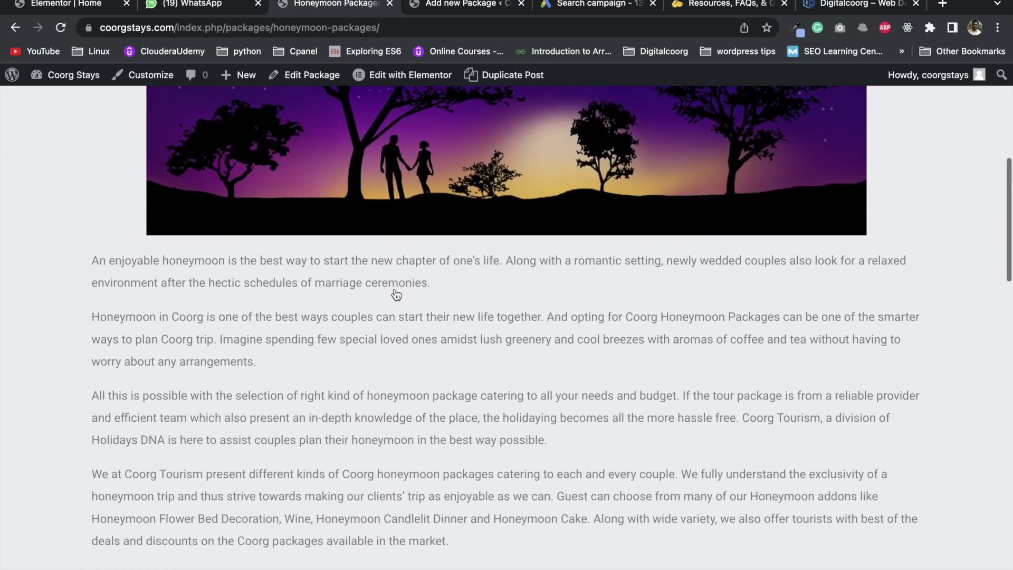
pyautogui.scroll(20, 396, 294)
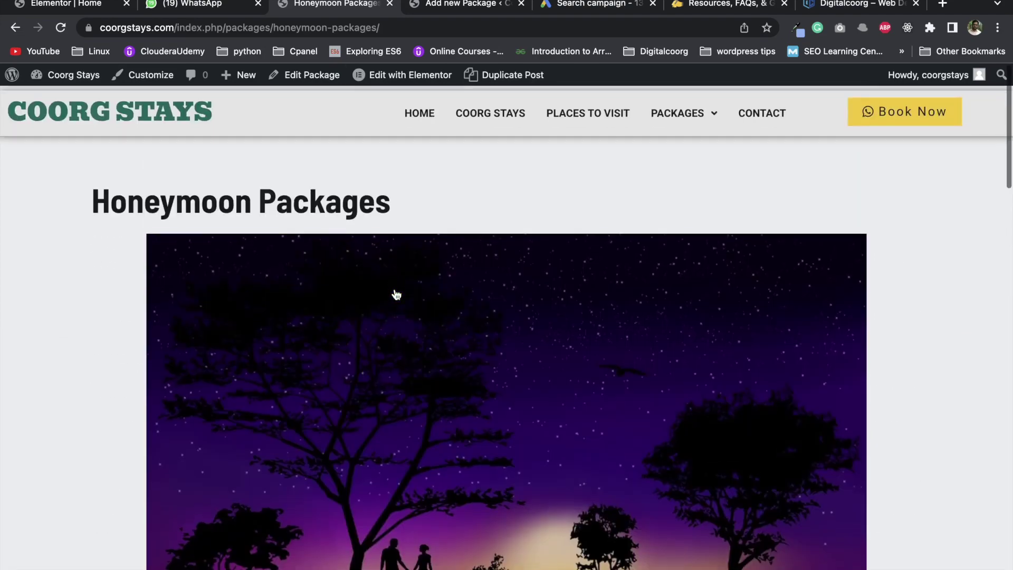
# Compare the new package form's title, content and image fields with the Honeymoon Packages page.
pyautogui.click(435, 7)
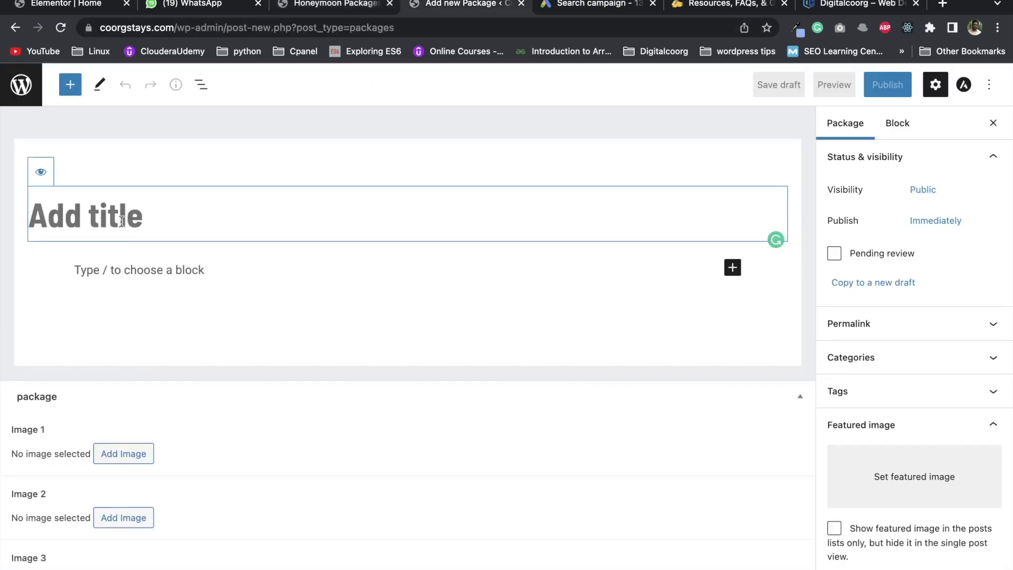
pyautogui.click(93, 273)
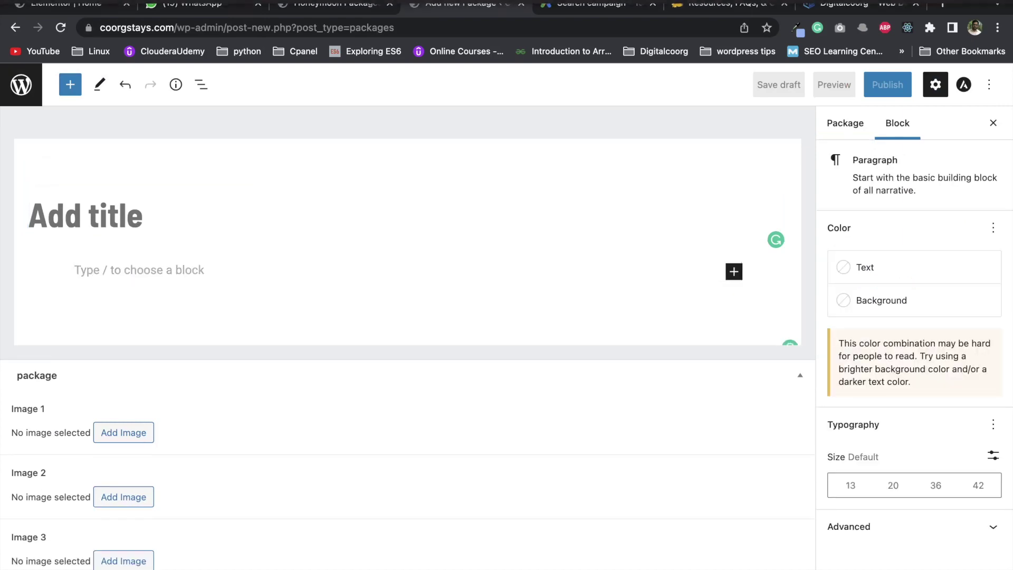
pyautogui.click(336, 6)
pyautogui.scroll(-10, 335, 389)
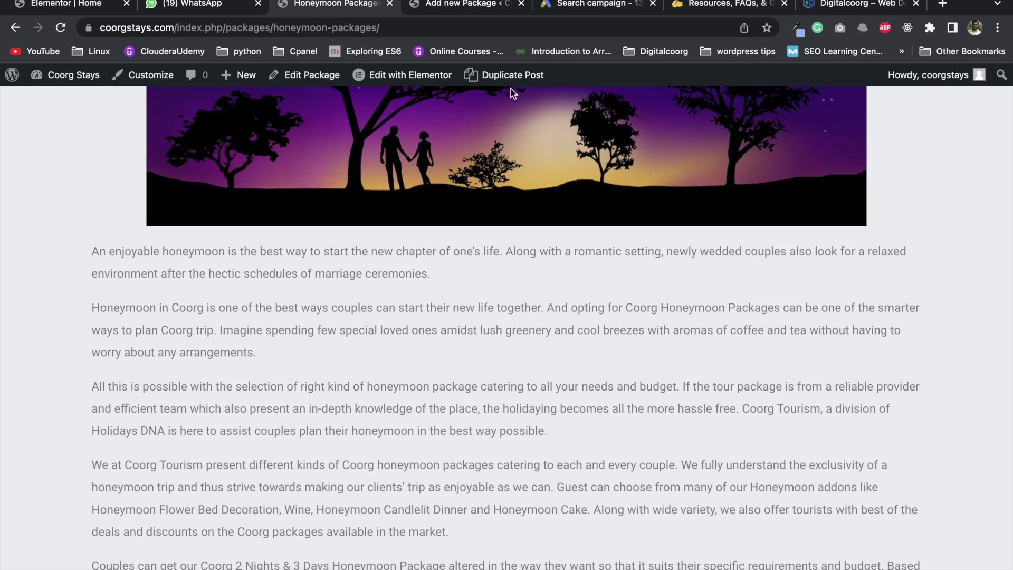
pyautogui.click(460, 5)
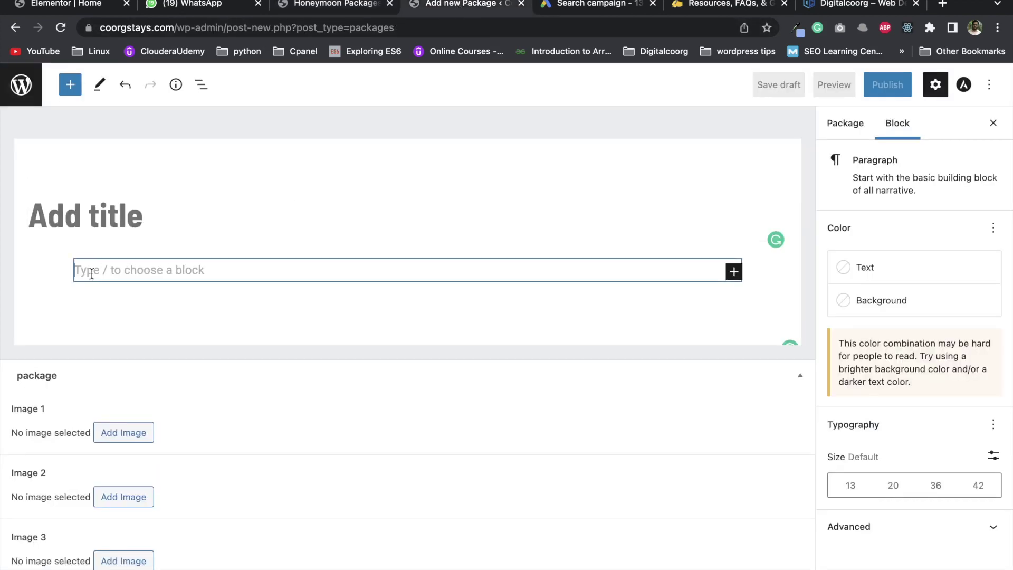
pyautogui.scroll(-3, 136, 316)
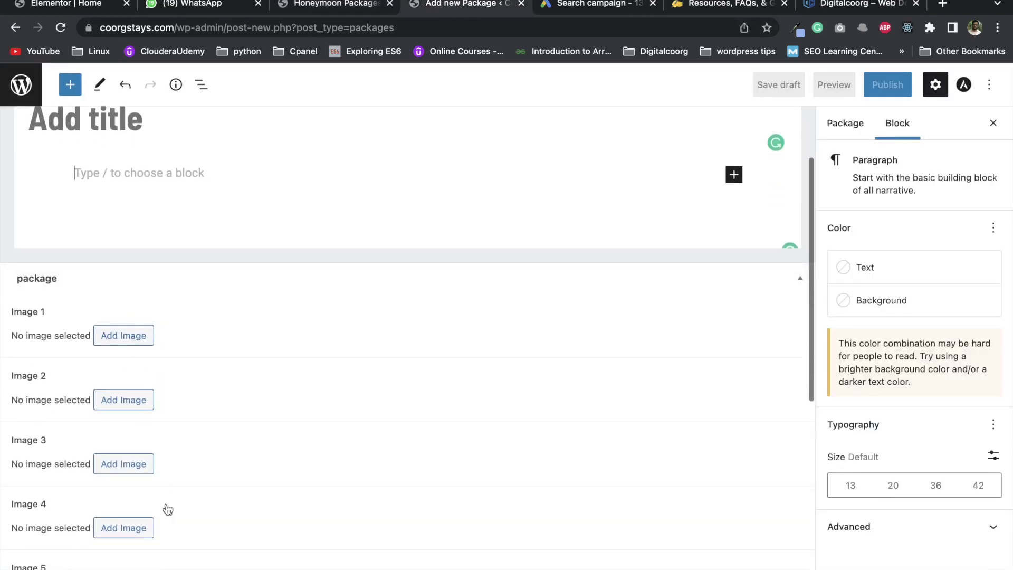
pyautogui.scroll(-7, 167, 509)
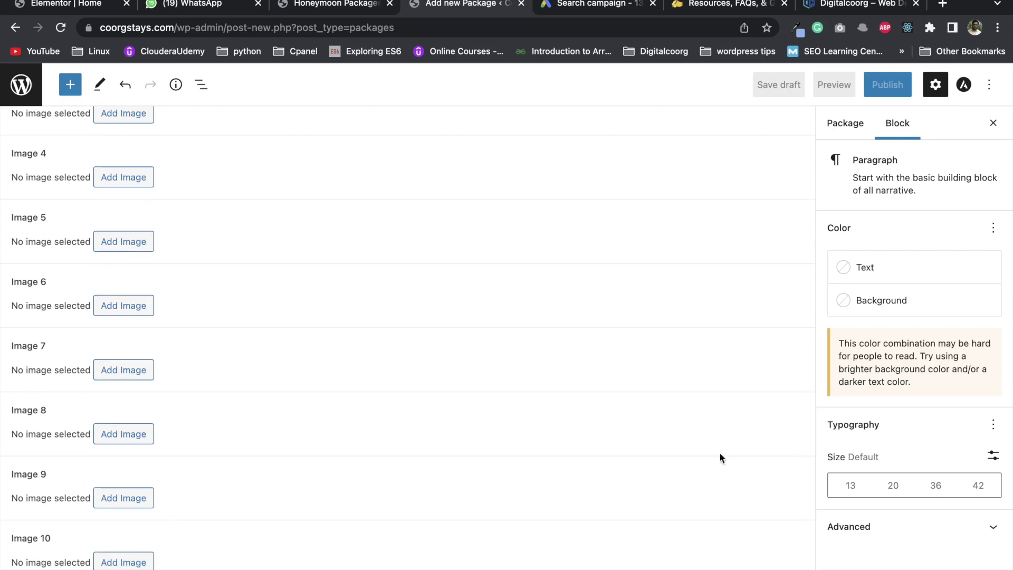
# Set the Rajas tomb sightseeing image from the media library as the new package's featured image.
pyautogui.click(842, 127)
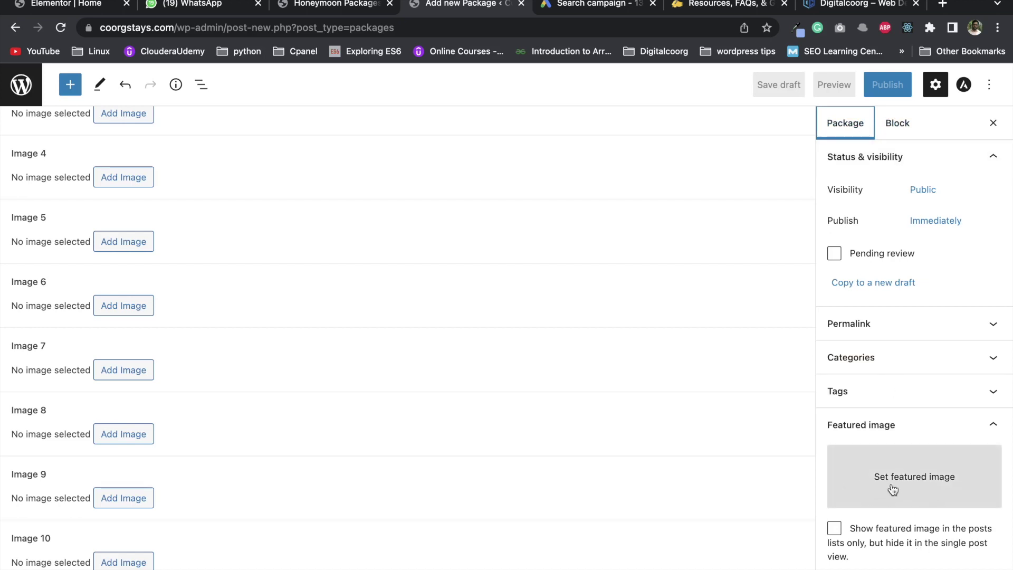
pyautogui.click(906, 477)
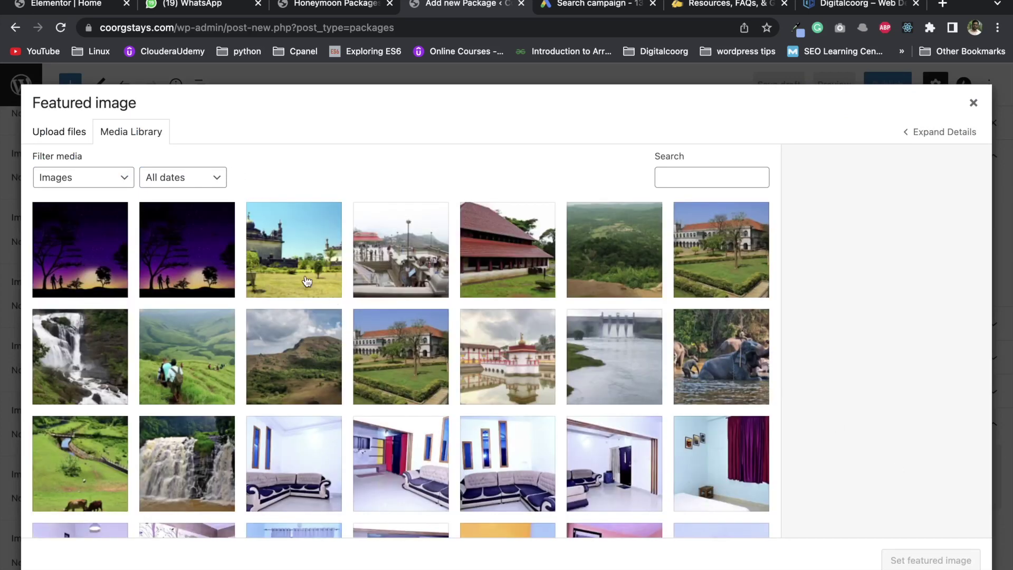
pyautogui.click(307, 278)
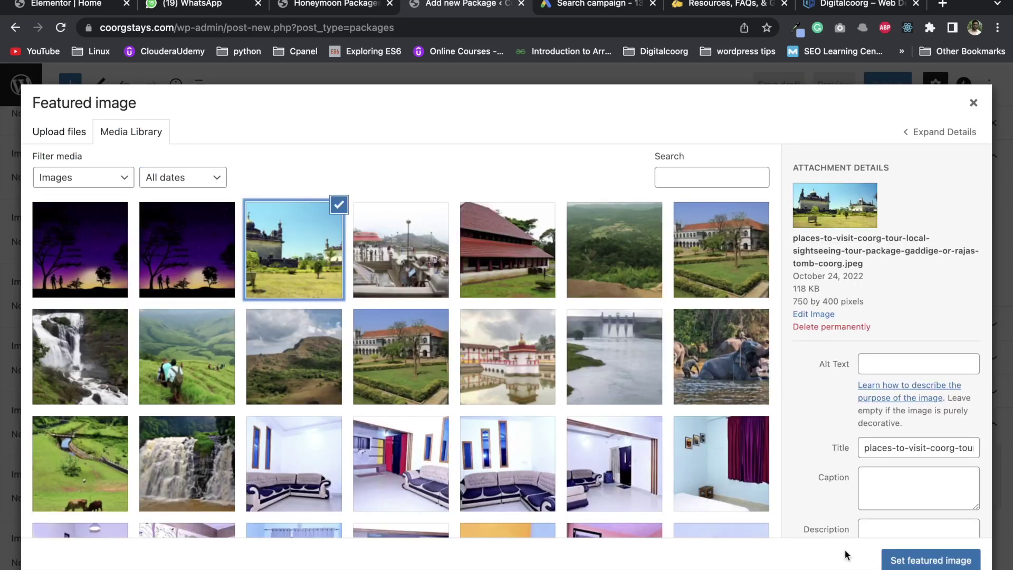
pyautogui.click(915, 562)
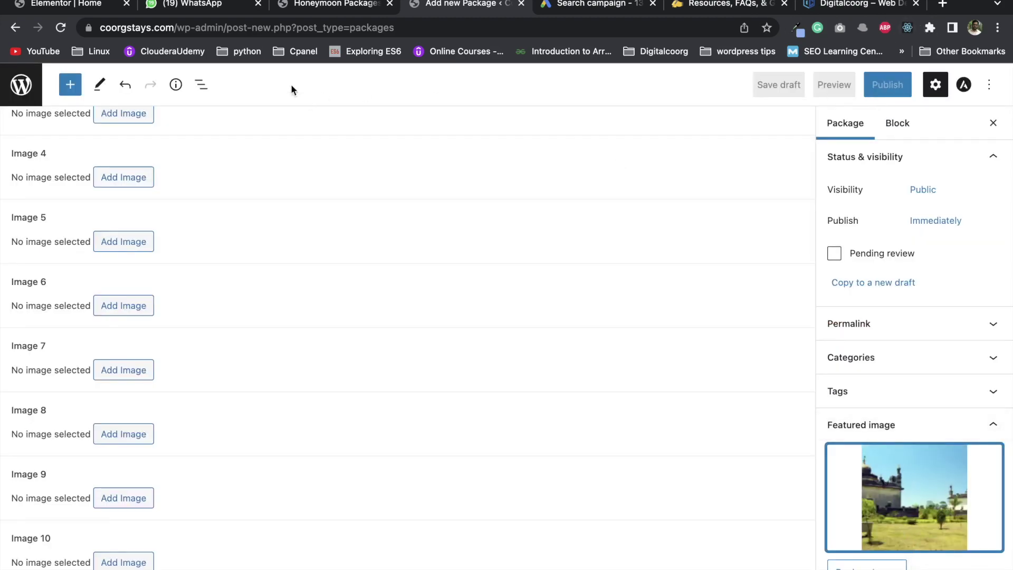
# Reload the Honeymoon Packages page, return to the site's homepage and review its Packages / Services and Homestays, Resorts sections.
pyautogui.click(318, 6)
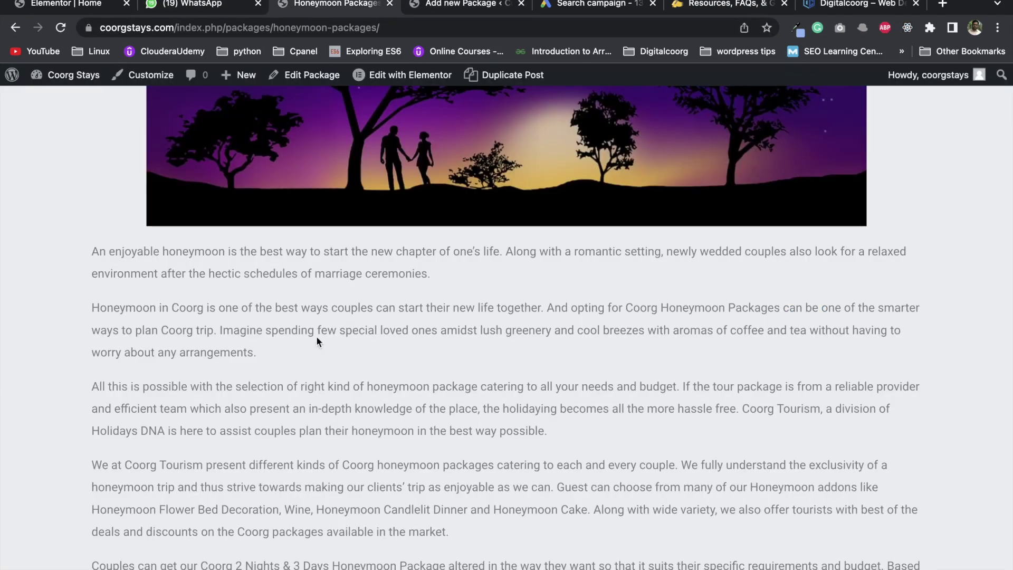
pyautogui.press('super+r')
pyautogui.click(424, 113)
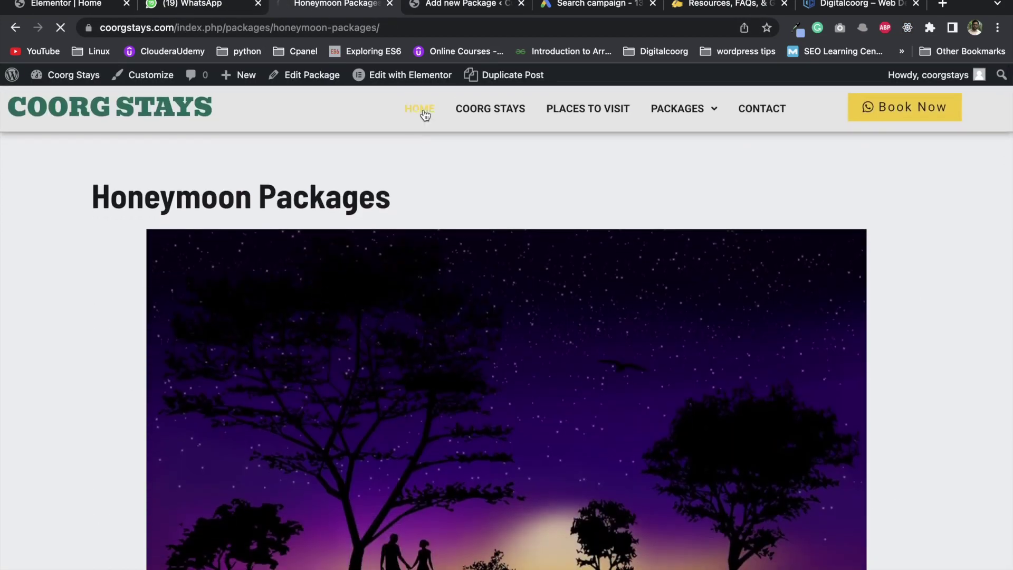
pyautogui.scroll(-10, 366, 409)
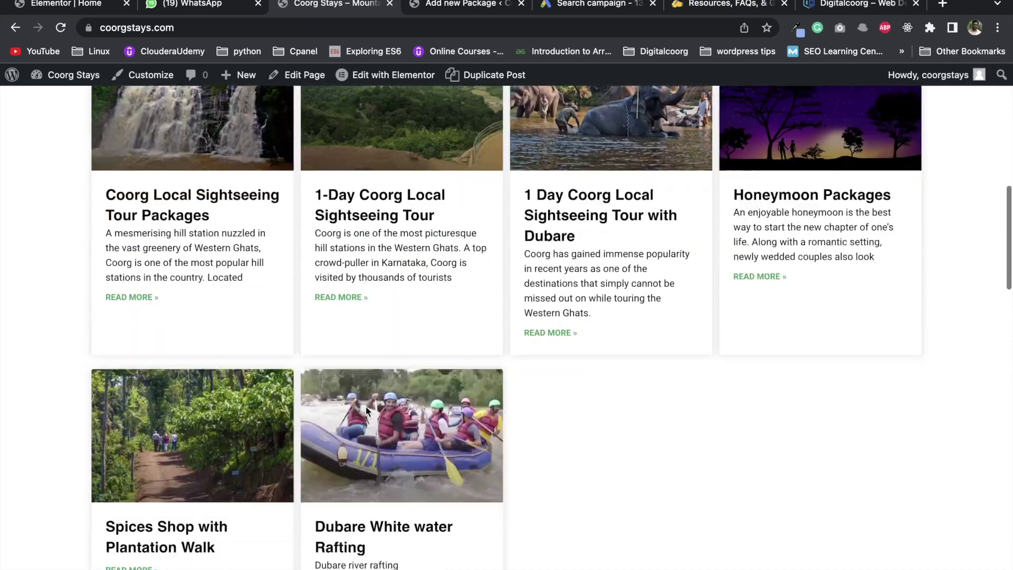
pyautogui.scroll(3, 368, 412)
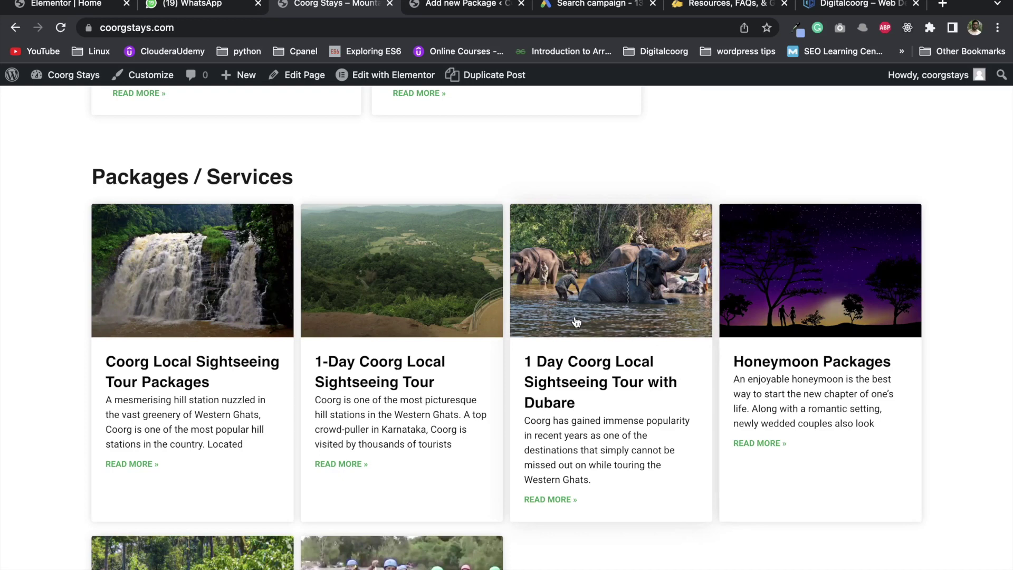
pyautogui.scroll(6, 576, 321)
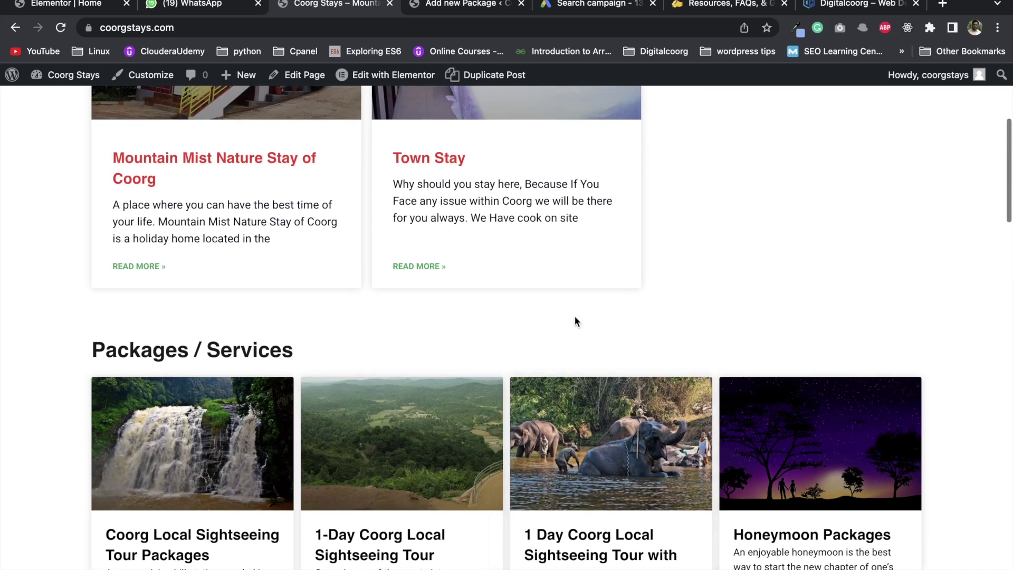
pyautogui.scroll(3, 575, 316)
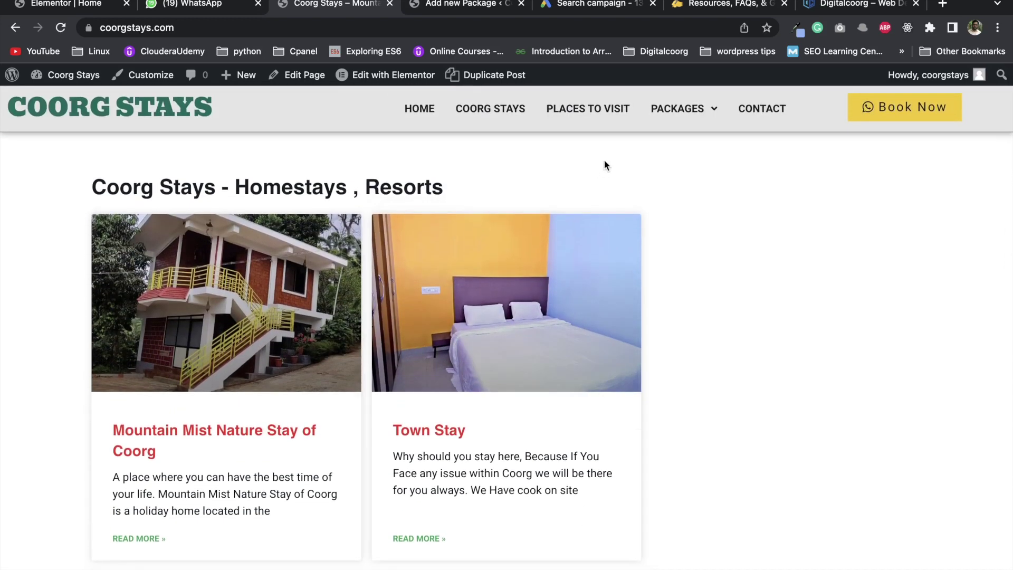
# Open the Places to Visit page and look through its attractions, from Abbey Falls to Harangi Dam.
pyautogui.moveTo(669, 115)
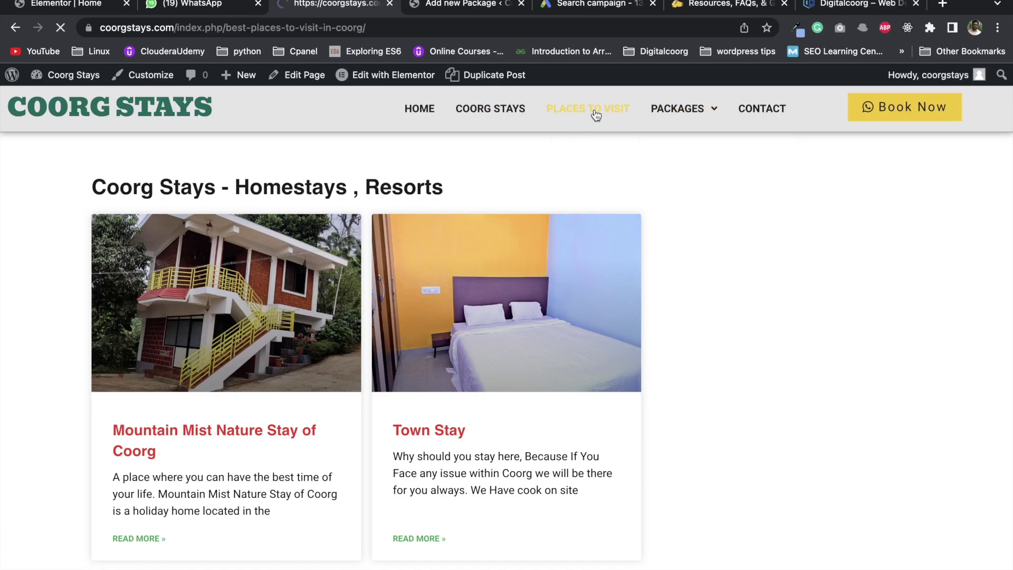
pyautogui.scroll(-15, 607, 333)
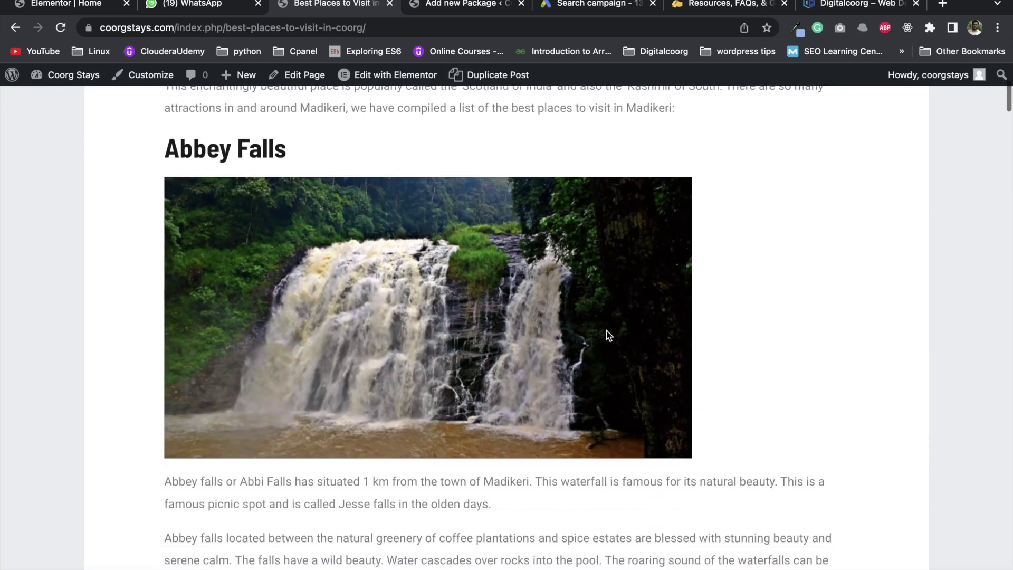
pyautogui.scroll(-15, 607, 330)
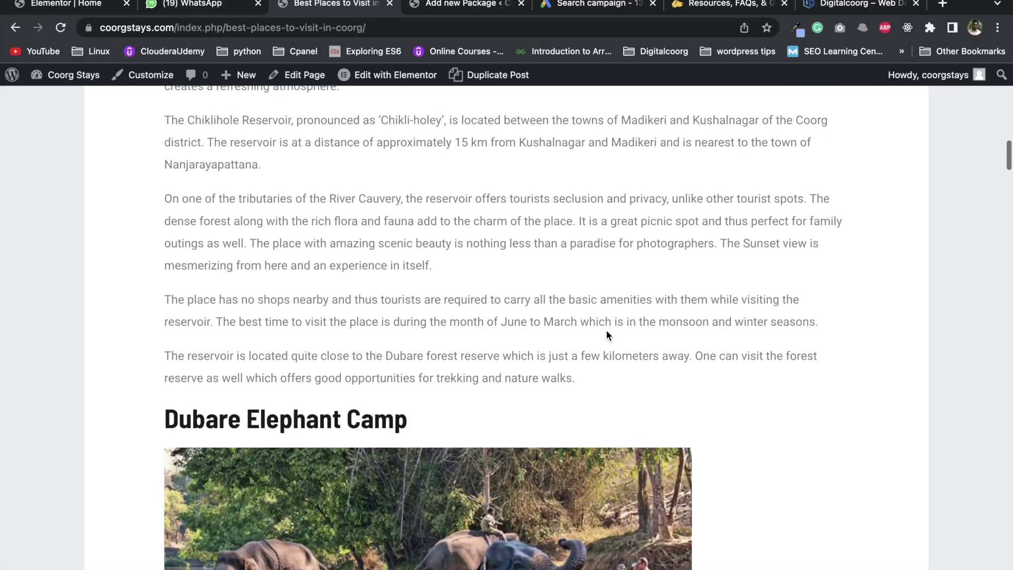
pyautogui.scroll(-15, 606, 331)
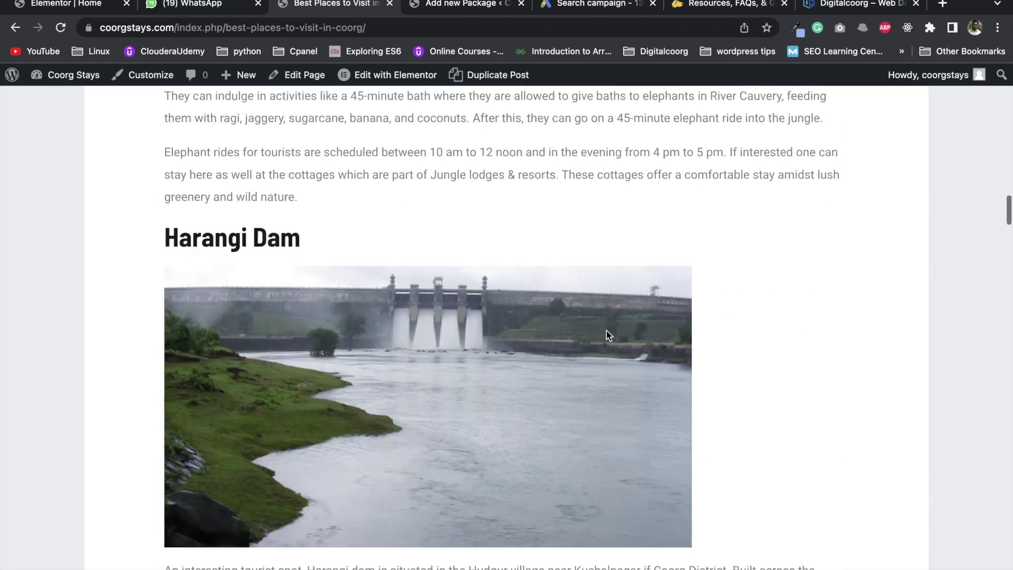
pyautogui.scroll(-15, 606, 330)
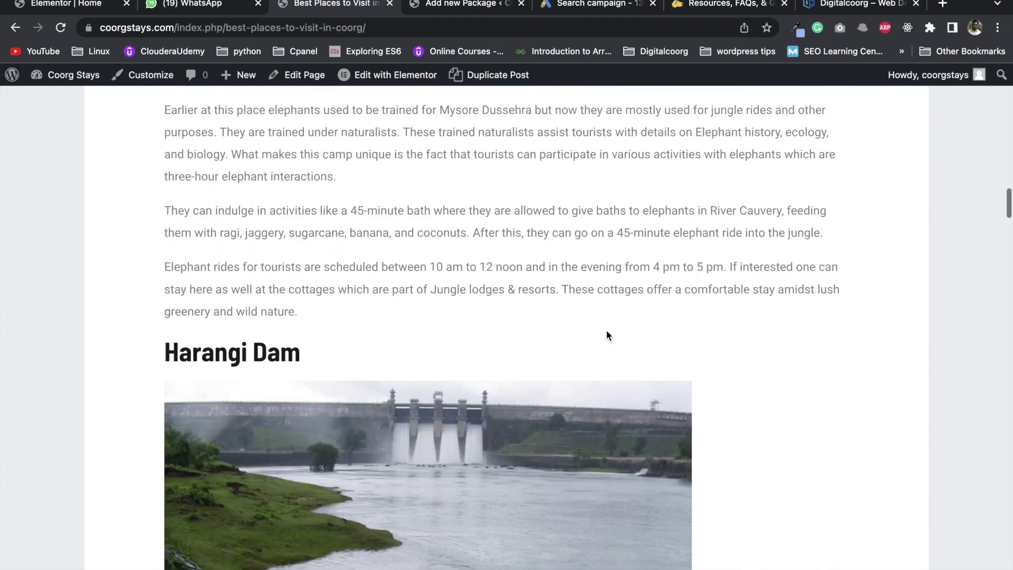
# Open the site's Contact page and review its enquiry form fields and call-back details.
pyautogui.scroll(20, 606, 331)
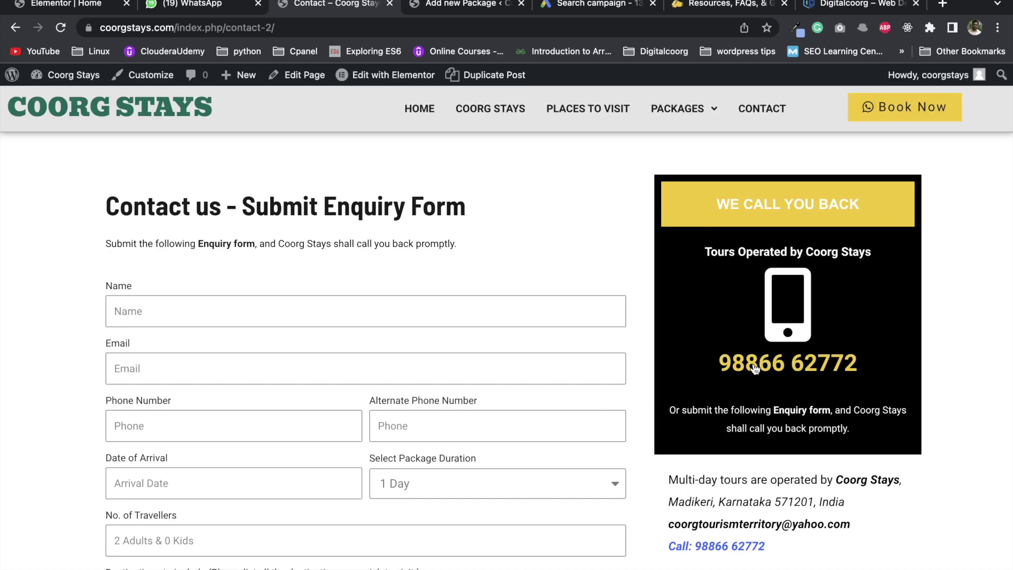
pyautogui.scroll(-9, 512, 366)
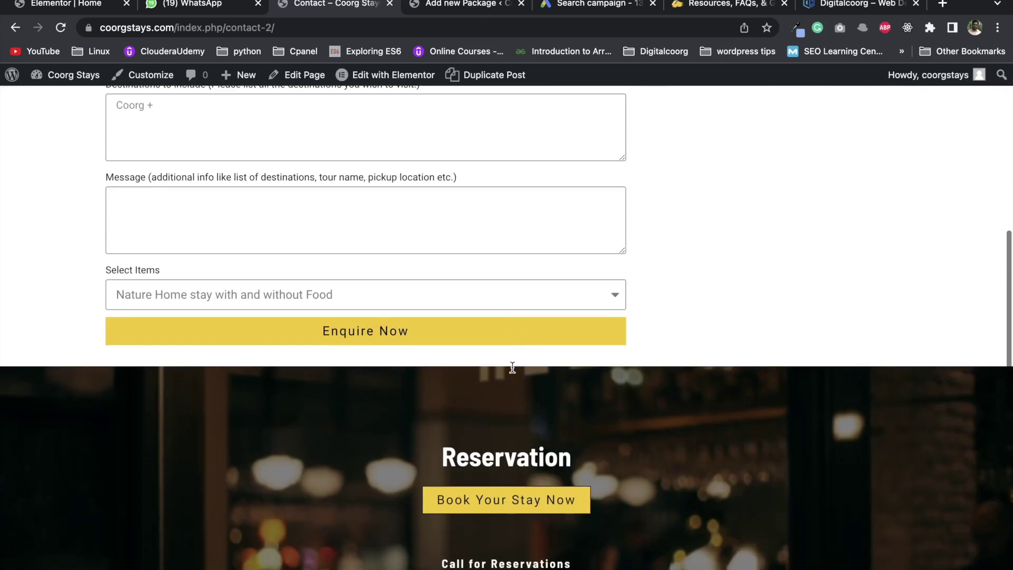
pyautogui.scroll(9, 511, 366)
# Open the 1-Day Coorg Local Sightseeing Tour package page and review its description, Quick Menu and itinerary table.
pyautogui.moveTo(670, 122)
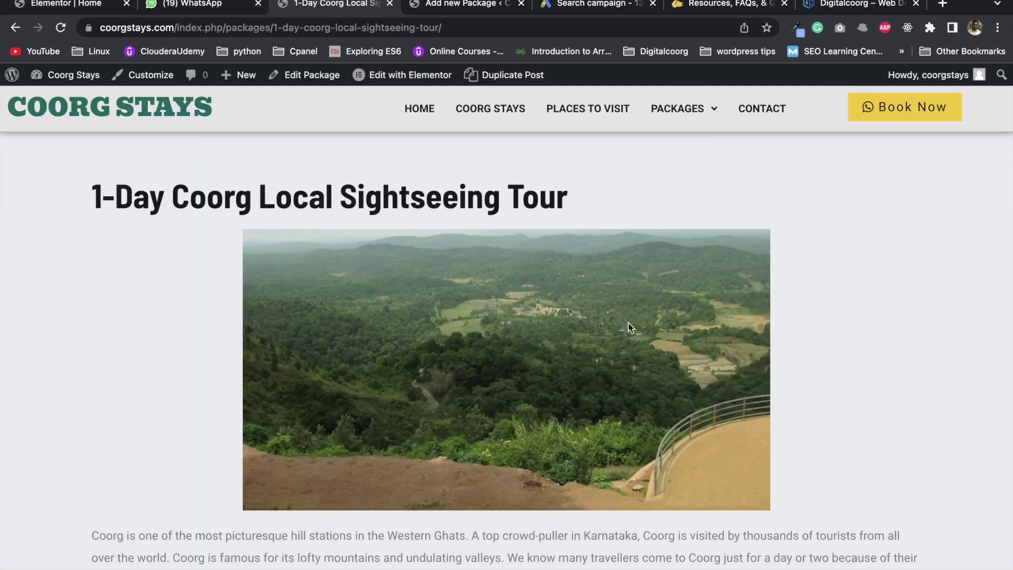
pyautogui.scroll(-15, 628, 327)
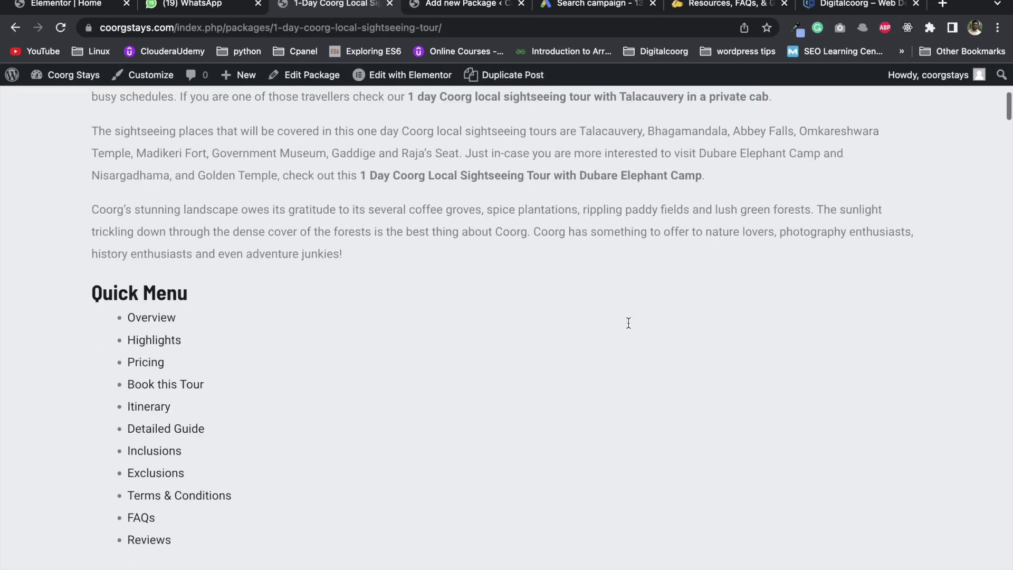
pyautogui.scroll(-15, 629, 323)
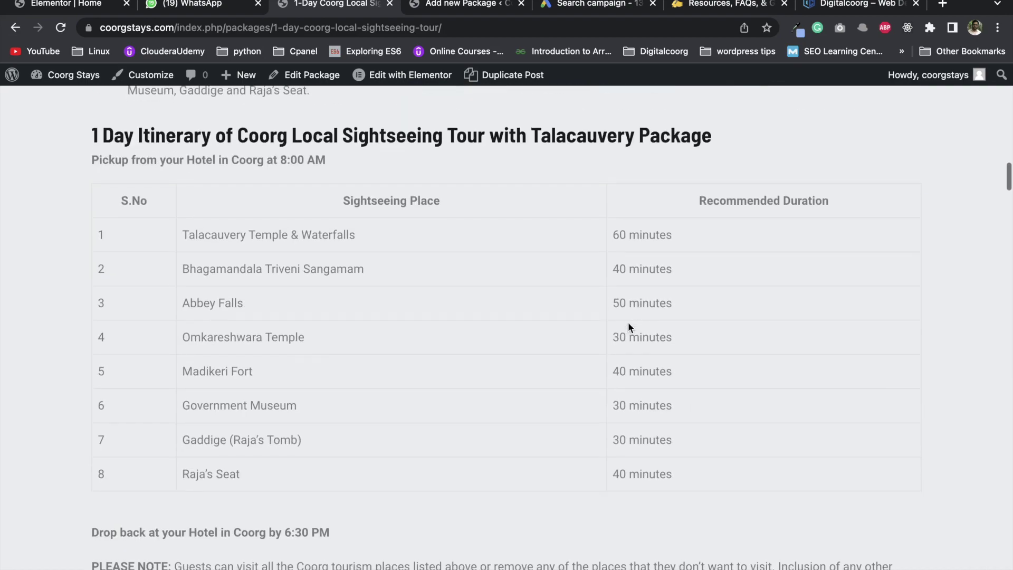
pyautogui.scroll(-5, 628, 324)
pyautogui.scroll(20, 629, 327)
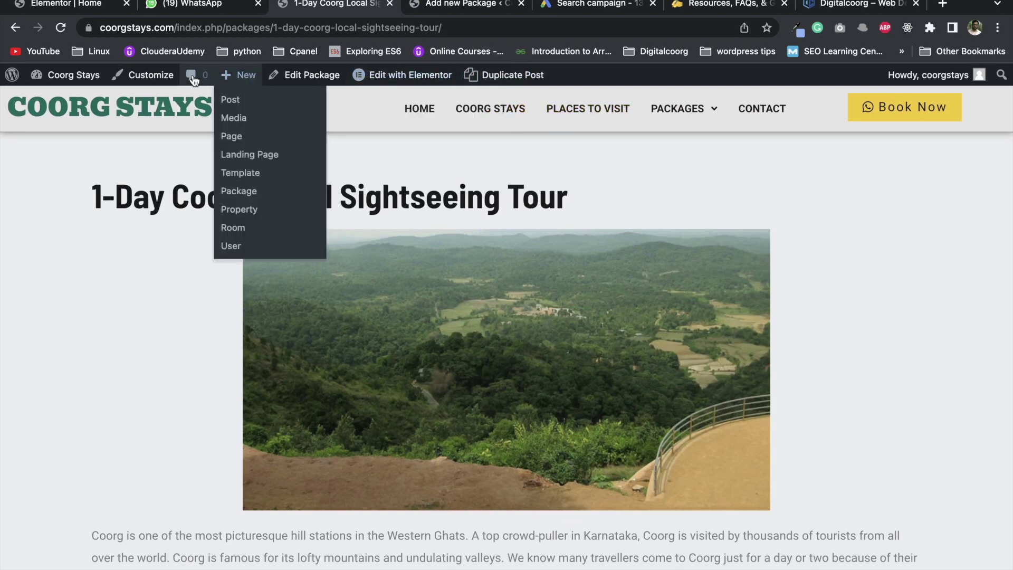
# View the content types that can be newly created from the 1-Day tour page, including Package and Property.
pyautogui.moveTo(243, 78)
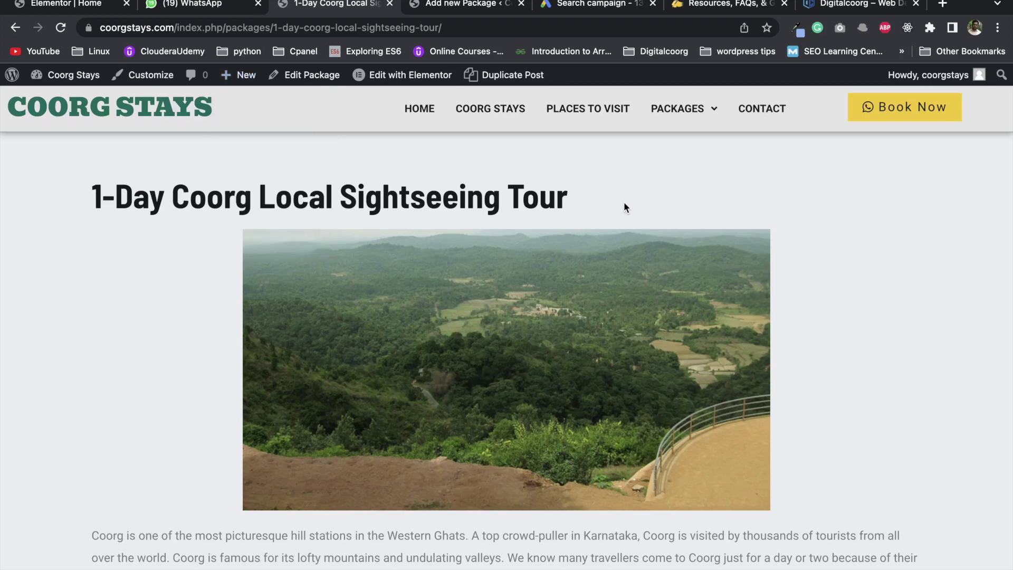
pyautogui.scroll(-8, 560, 230)
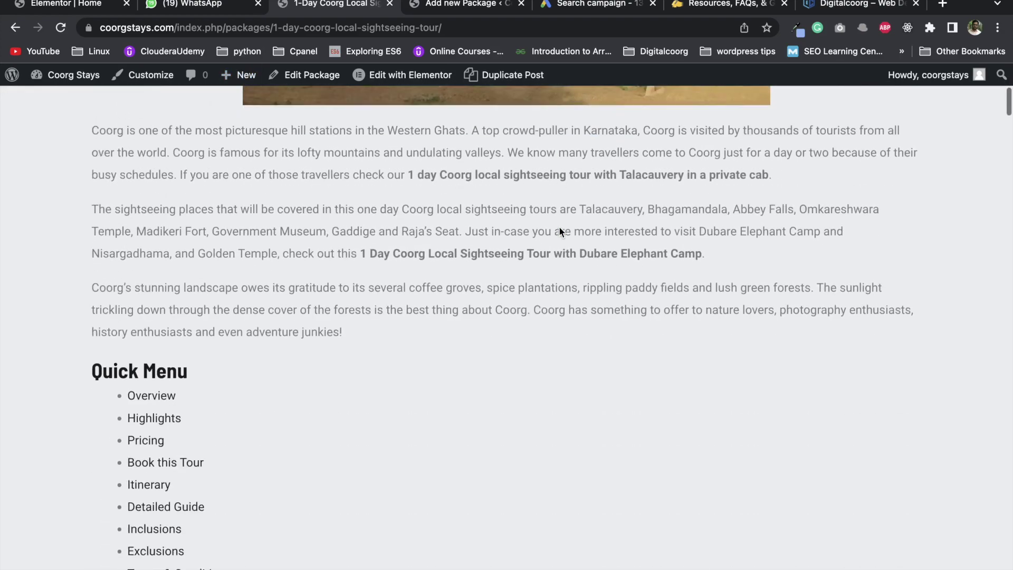
pyautogui.scroll(8, 559, 226)
pyautogui.moveTo(387, 70)
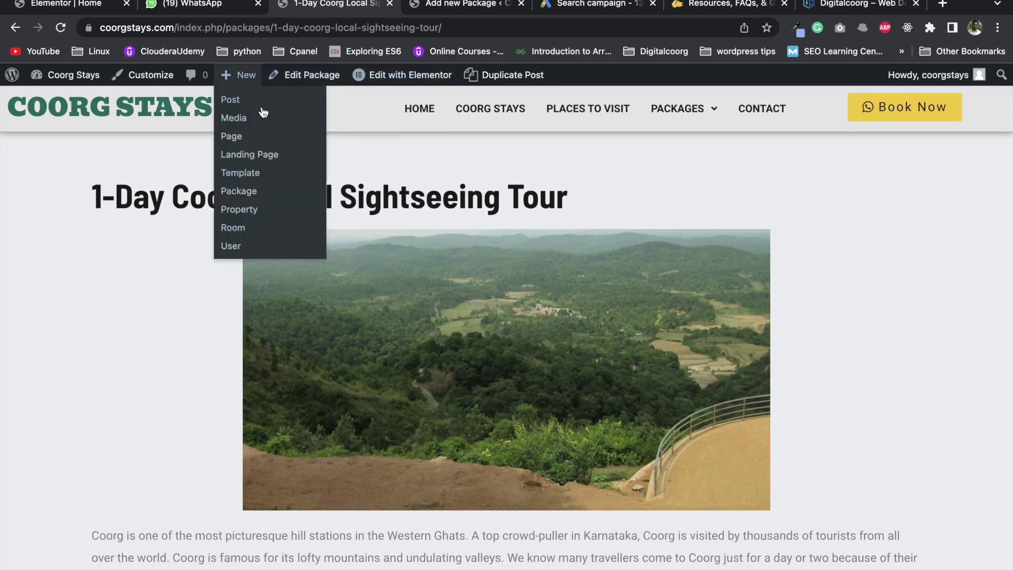
# Highlight the package path in the 1-Day tour page's address, and open the site's WordPress dashboard.
pyautogui.click(235, 28)
pyautogui.moveTo(257, 28); pyautogui.dragTo(478, 28)
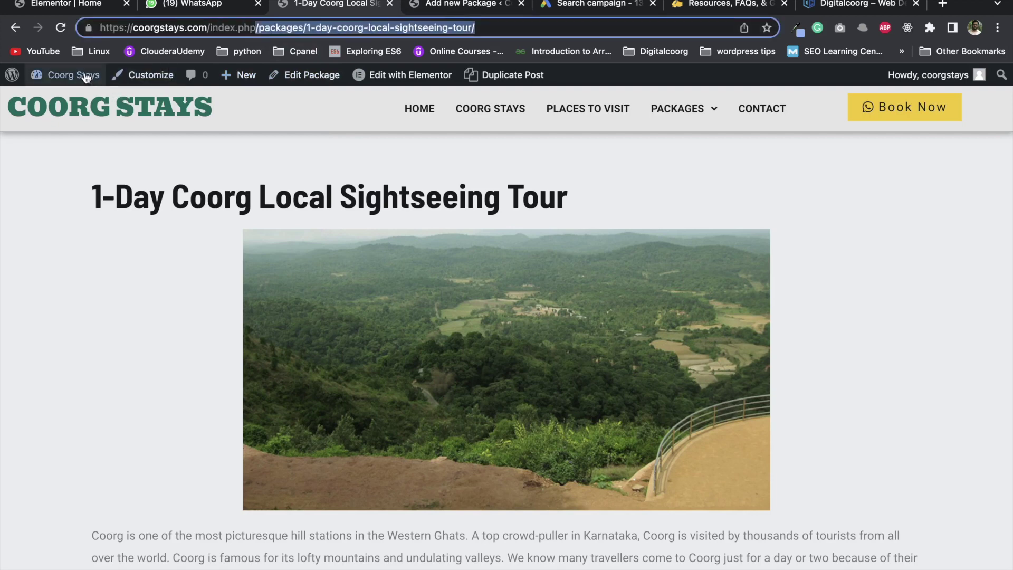
pyautogui.moveTo(63, 75)
pyautogui.click(55, 105)
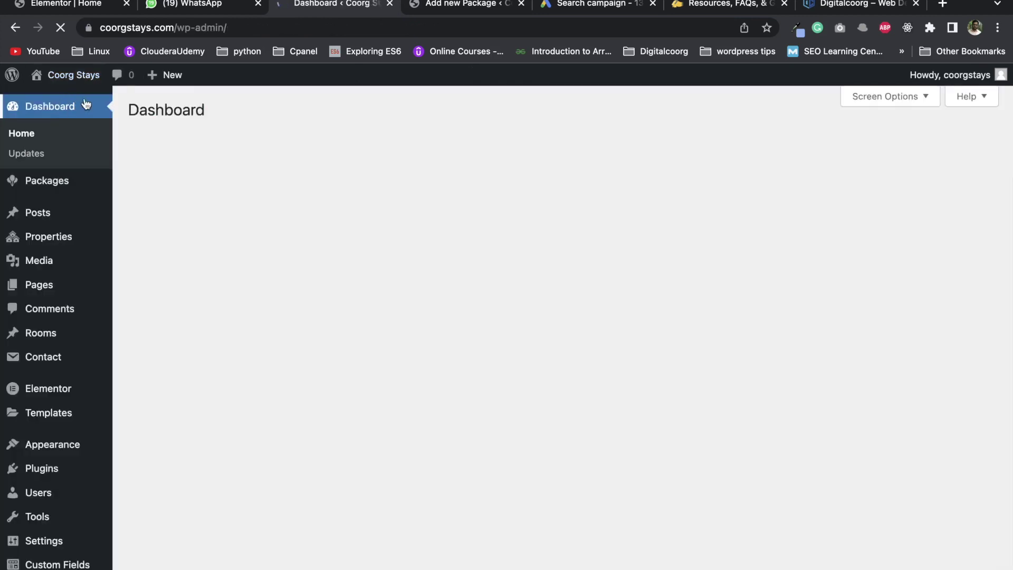
pyautogui.moveTo(77, 76)
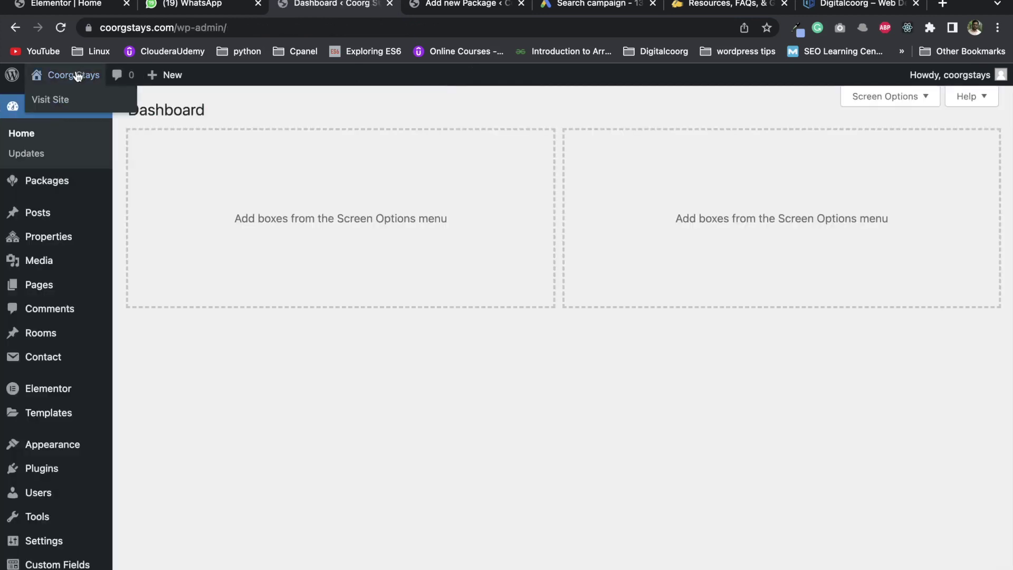
# Leave the new package editor without saving the changes and return to the list of all packages.
pyautogui.click(439, 6)
pyautogui.click(24, 89)
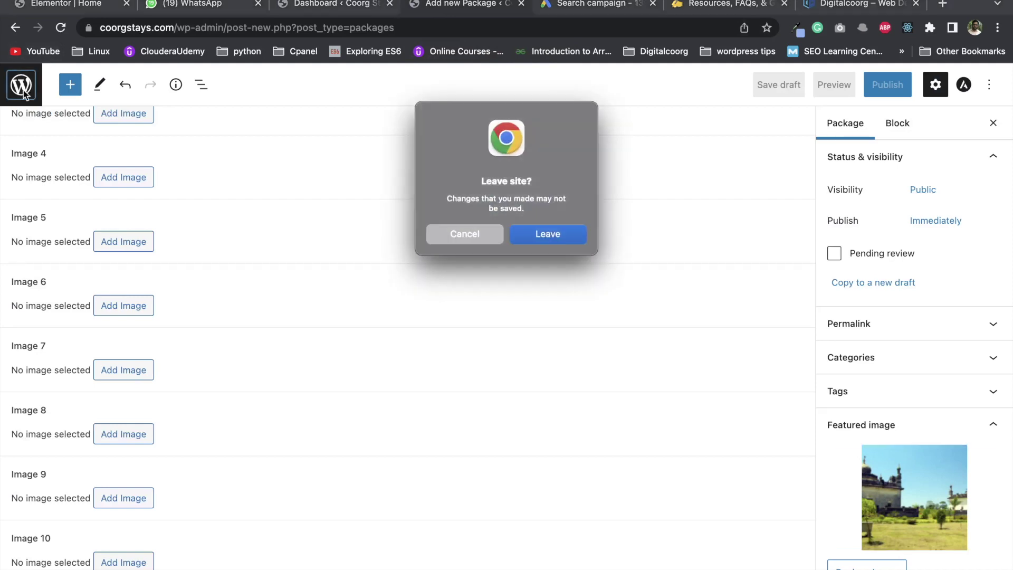
pyautogui.click(544, 233)
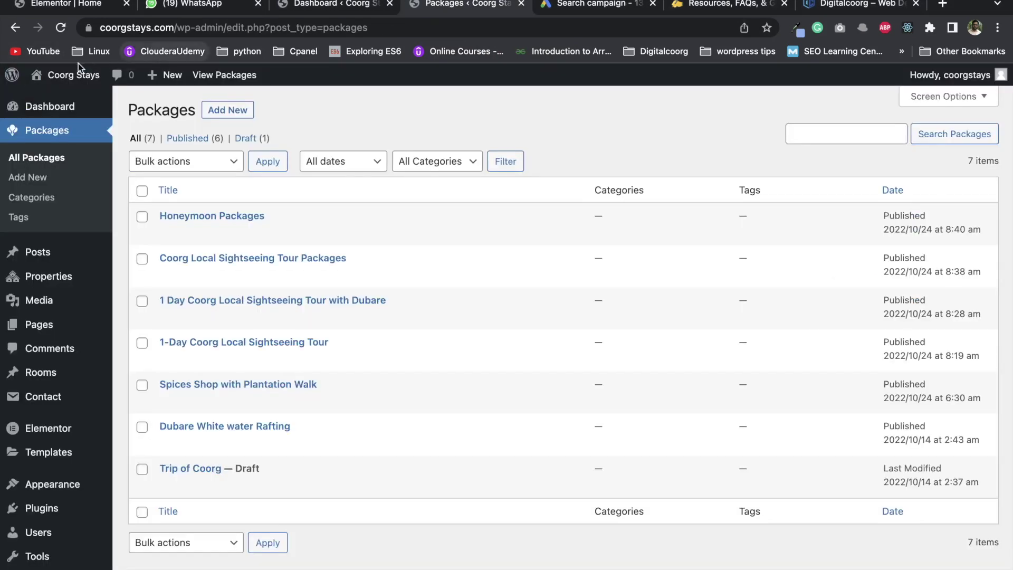
# Visit the site's homepage from the packages list and view the site options leading back to the dashboard.
pyautogui.moveTo(68, 77)
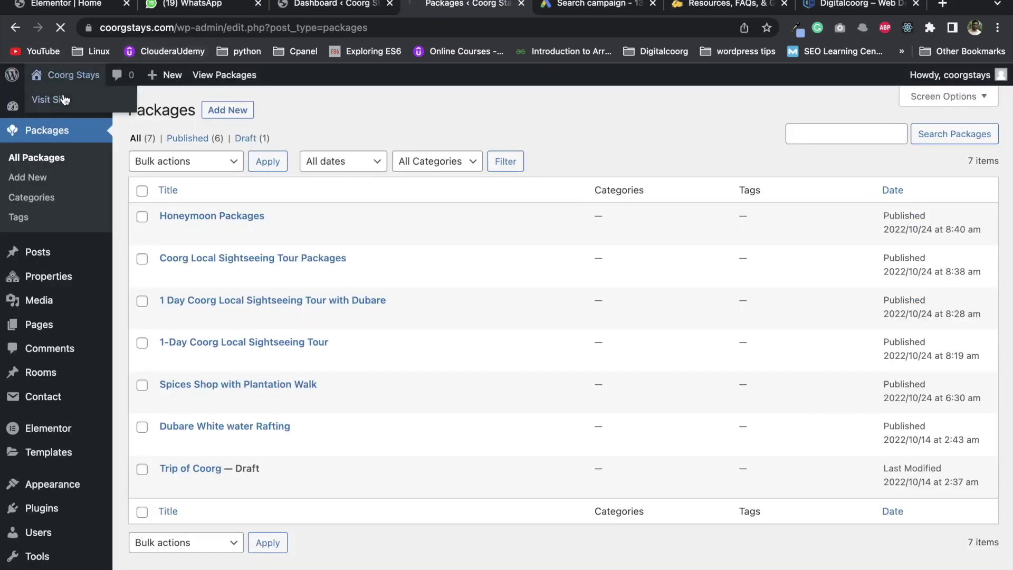
pyautogui.click(63, 100)
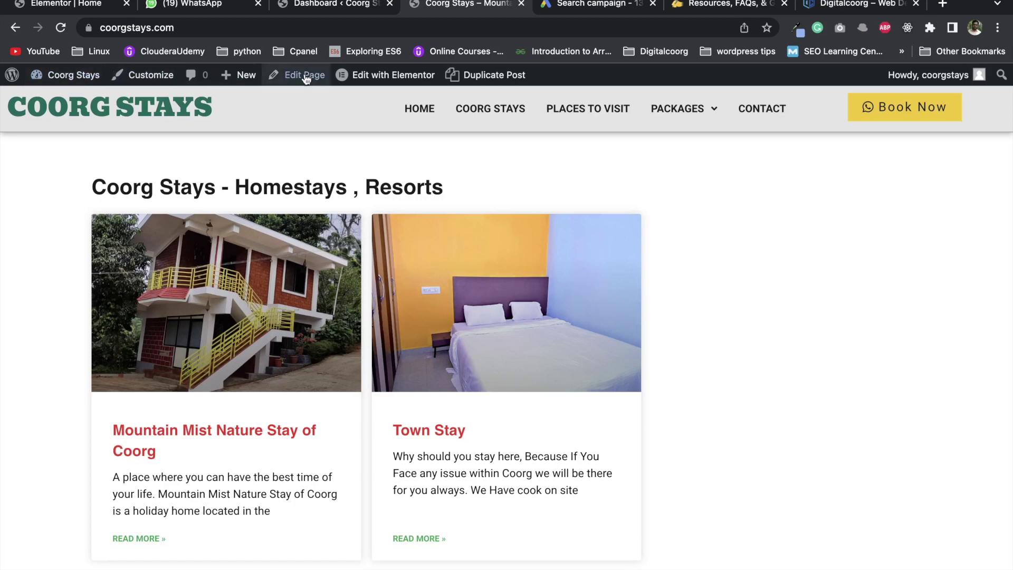
pyautogui.moveTo(77, 77)
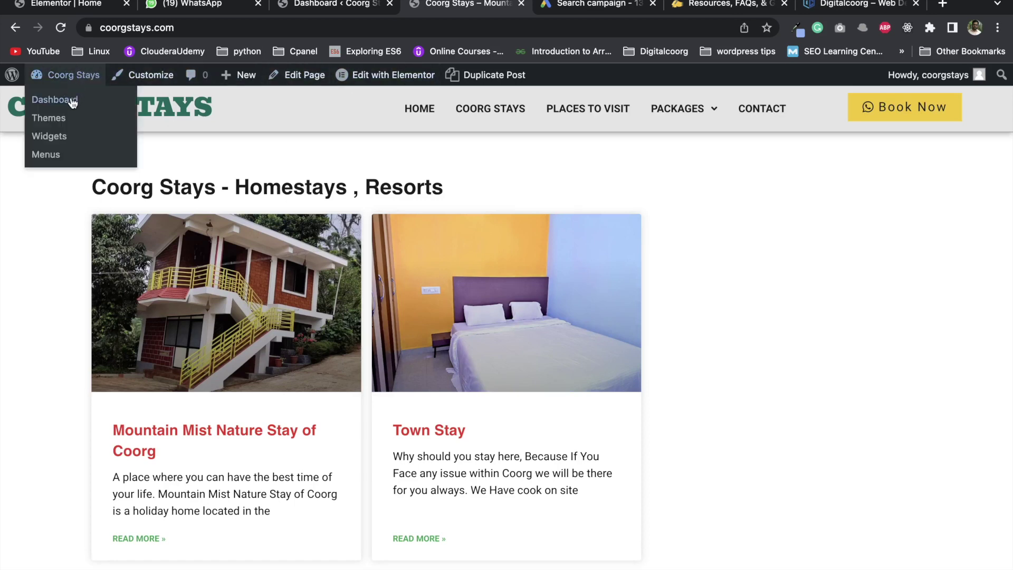
# Examine the dashboard's options for adding new properties and packages, and go back to the site's homepage.
pyautogui.click(348, 7)
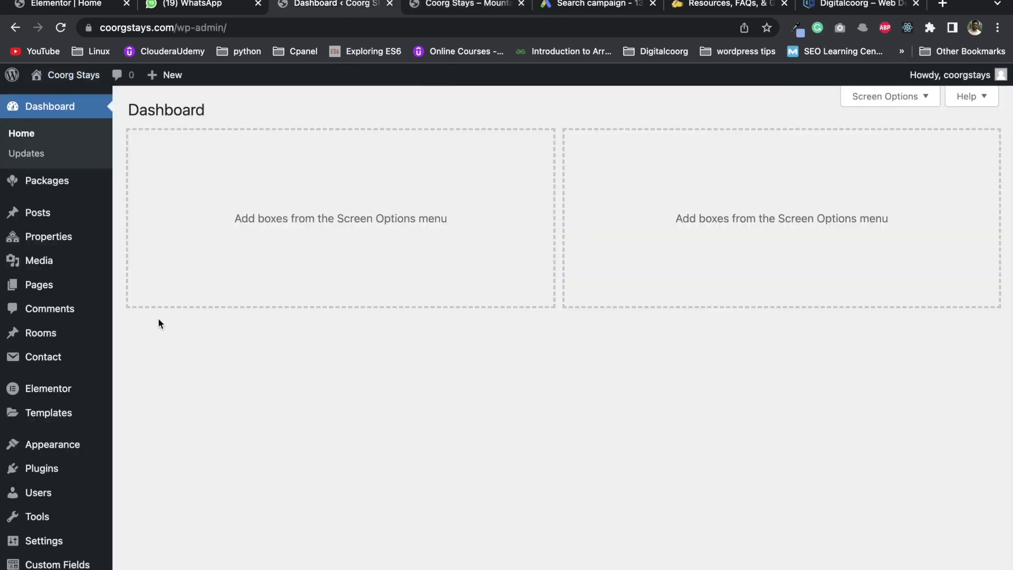
pyautogui.scroll(-2, 25, 309)
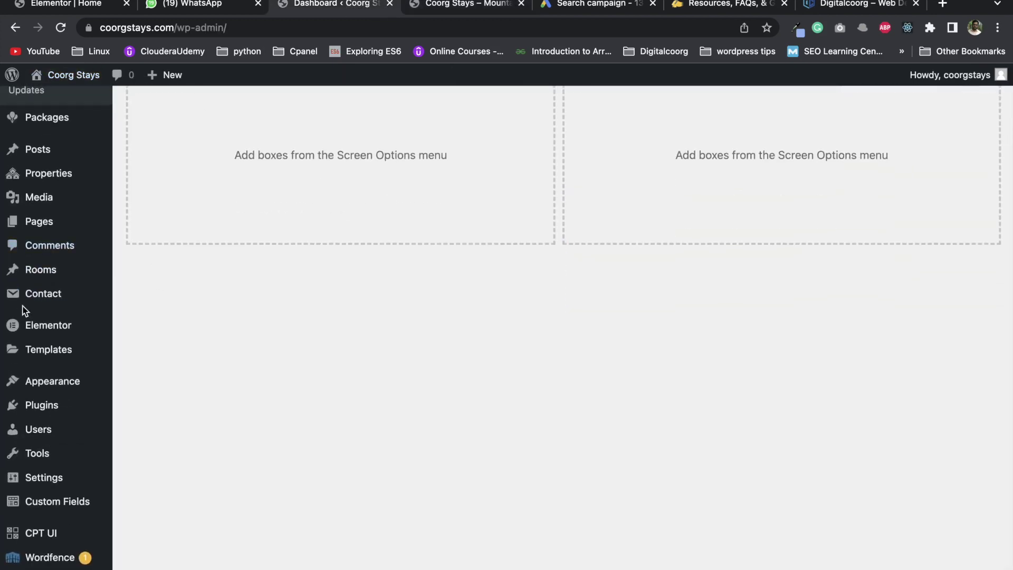
pyautogui.scroll(2, 24, 310)
pyautogui.moveTo(70, 240)
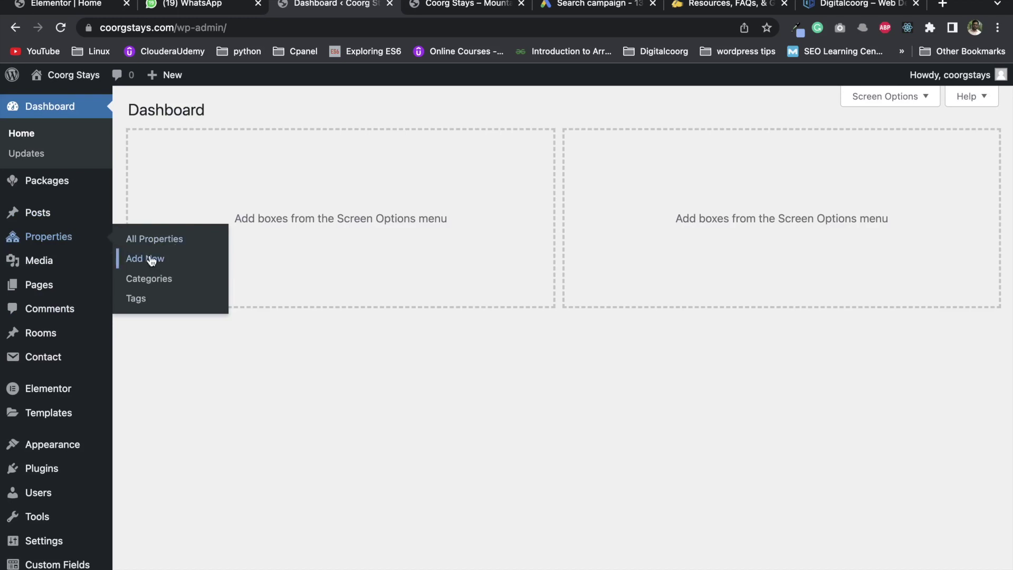
pyautogui.moveTo(62, 181)
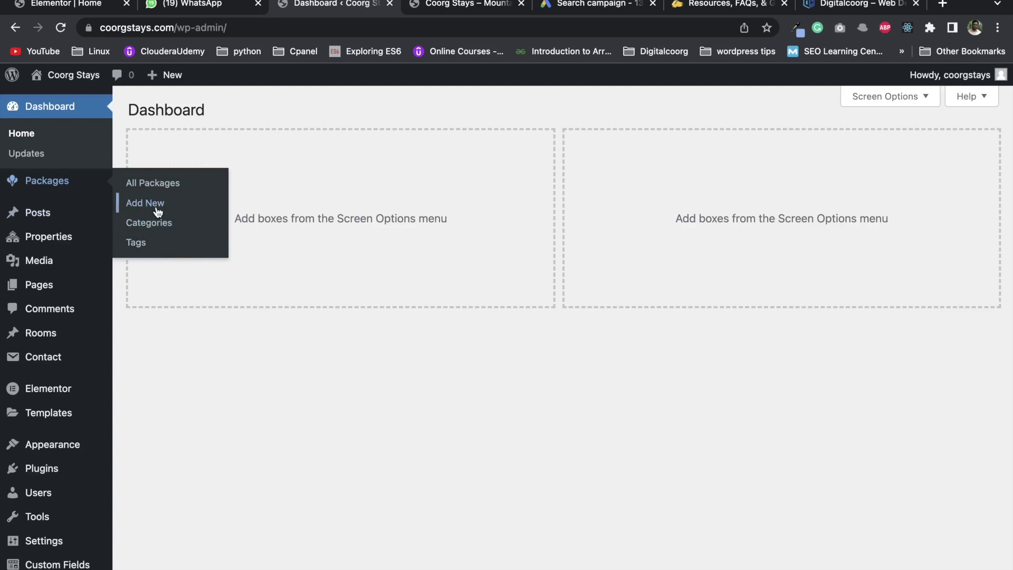
pyautogui.moveTo(165, 75)
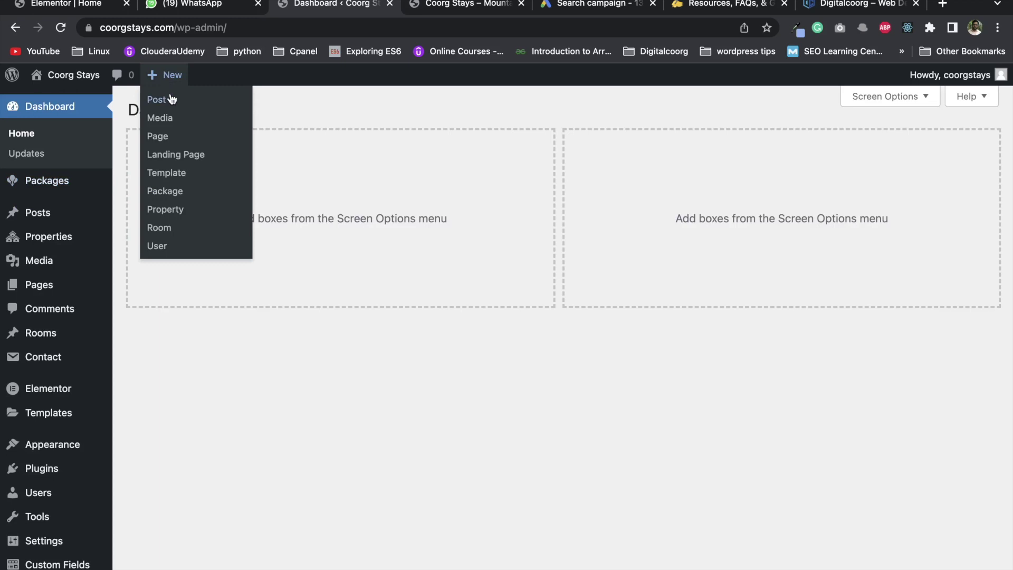
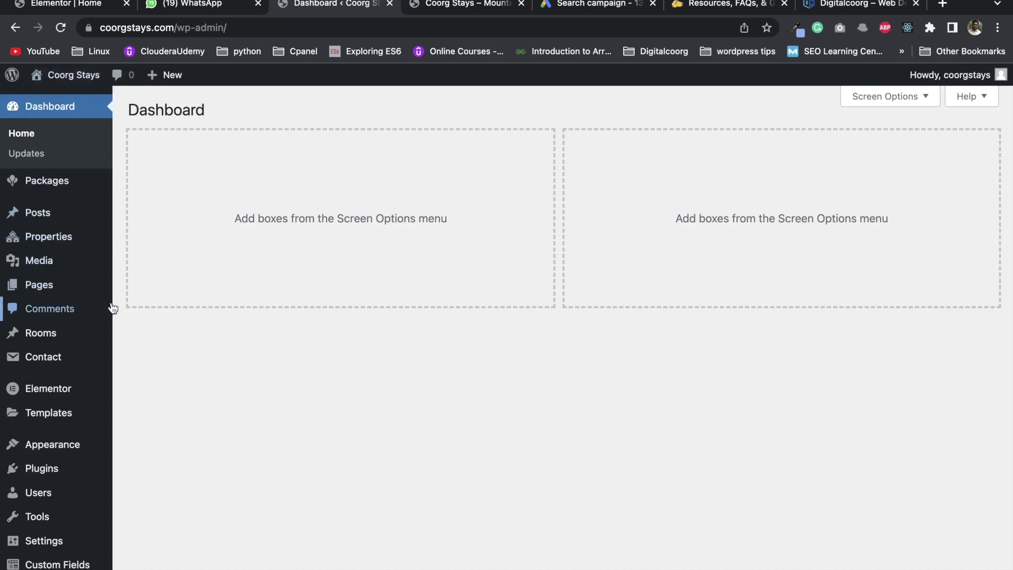
pyautogui.moveTo(76, 79)
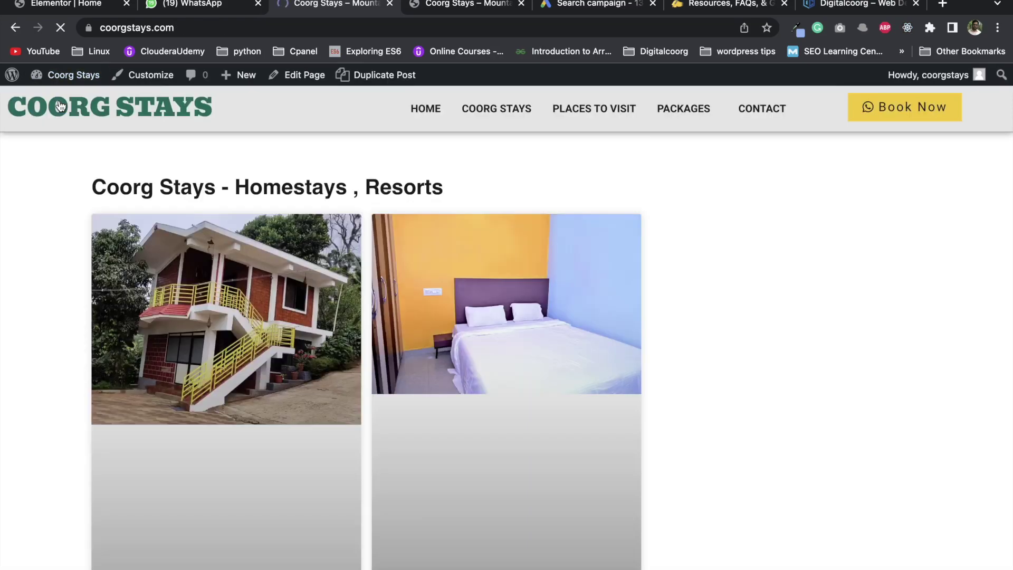
# Look through the homepage's property cards and enquiry form, and open the Places to Visit page.
pyautogui.scroll(-8, 278, 403)
pyautogui.scroll(-15, 278, 403)
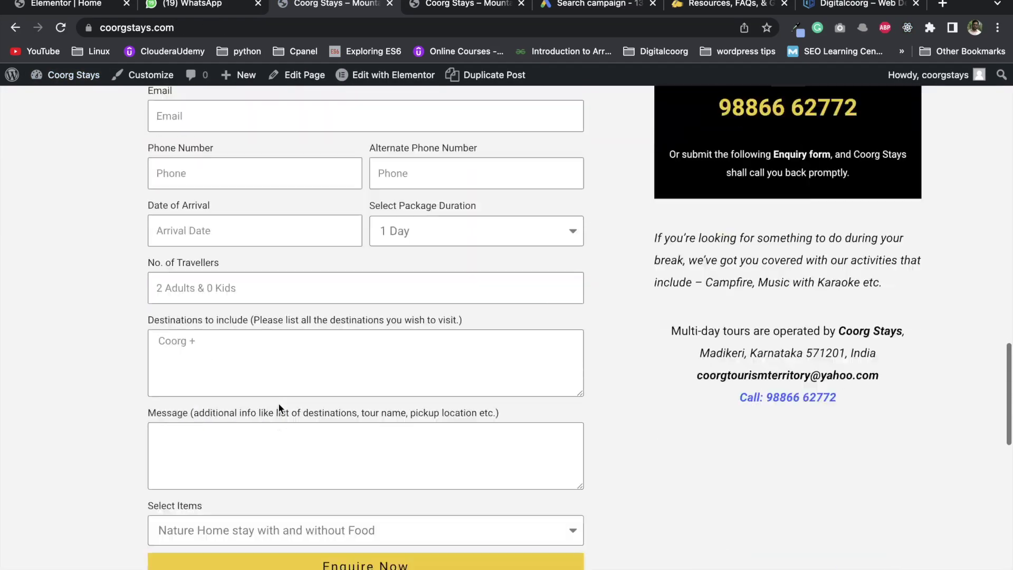
pyautogui.scroll(20, 278, 403)
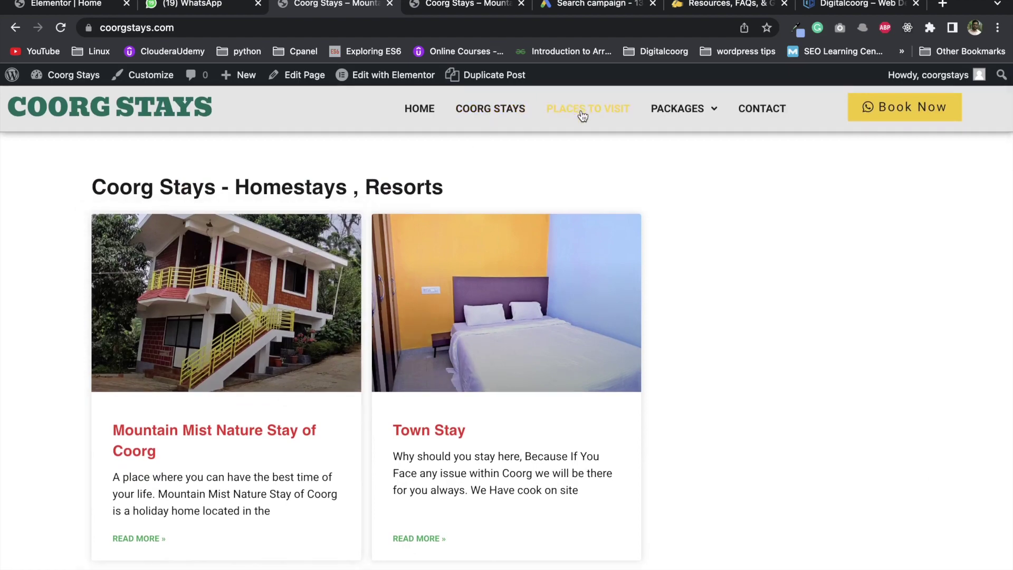
pyautogui.scroll(-5, 408, 192)
pyautogui.scroll(5, 408, 192)
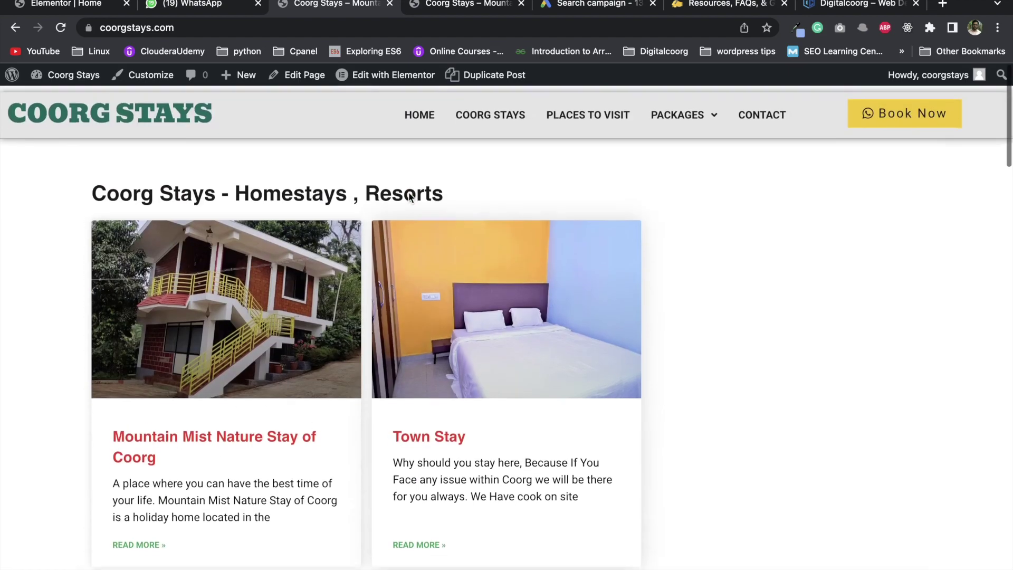
pyautogui.click(612, 118)
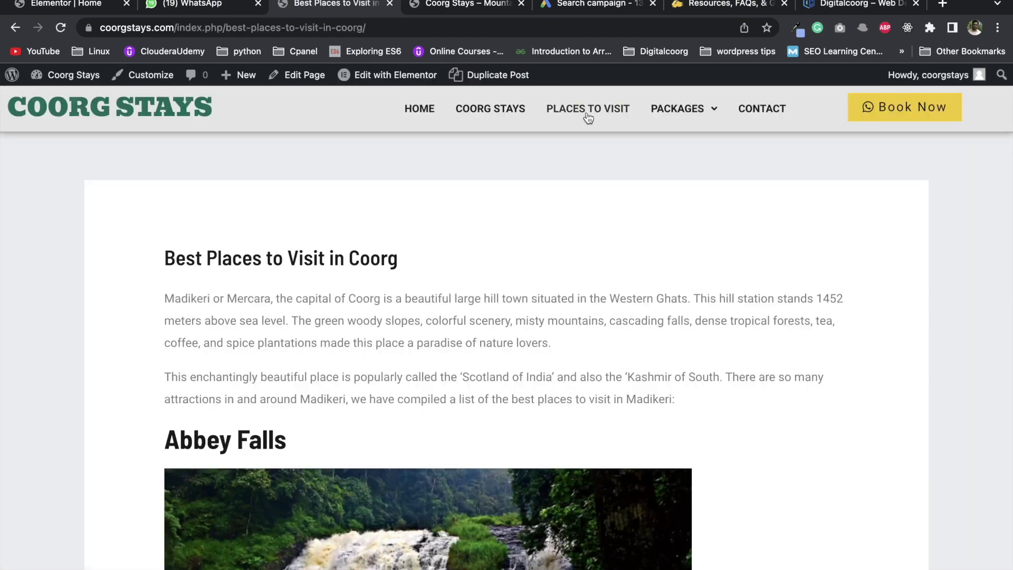
# Look over the Best Places to Visit in Coorg page and open it in the WordPress page editor.
pyautogui.scroll(-10, 576, 372)
pyautogui.scroll(10, 575, 372)
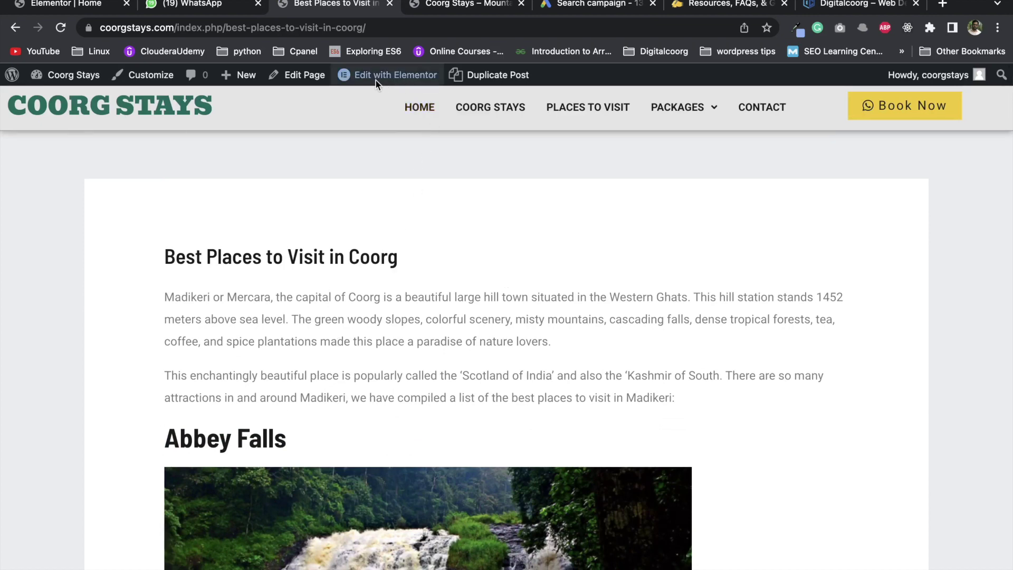
pyautogui.moveTo(381, 81)
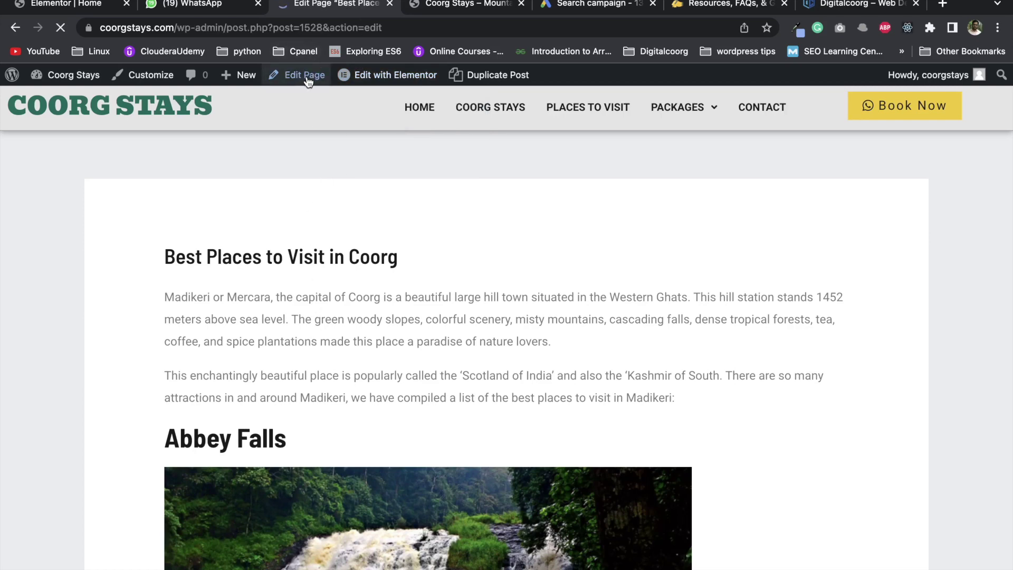
pyautogui.scroll(-2, 340, 340)
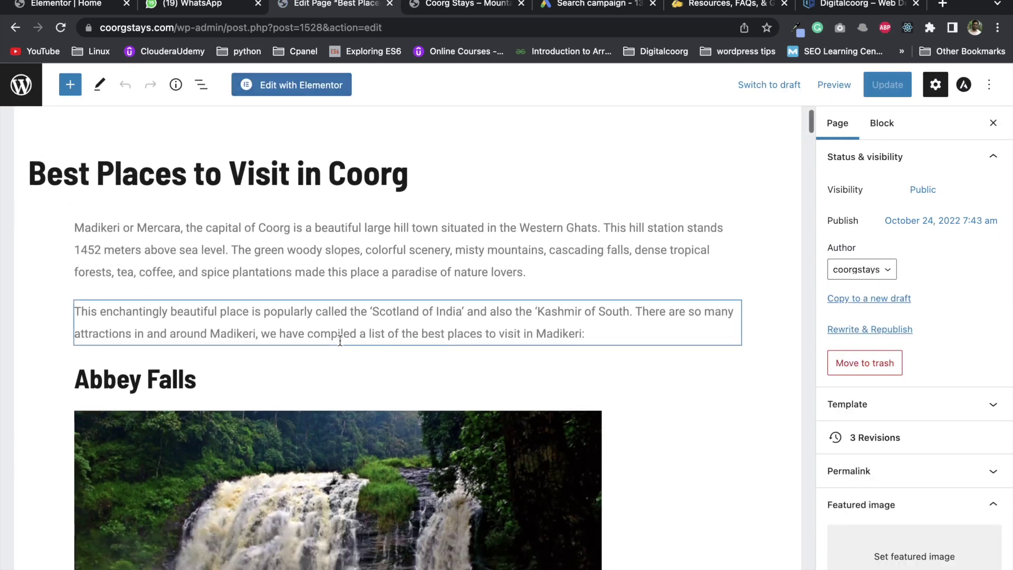
# Append the trial text "ksdjfhsakdh" to the Best Places to Visit in Coorg title and delete it again.
pyautogui.click(533, 233)
pyautogui.click(417, 142)
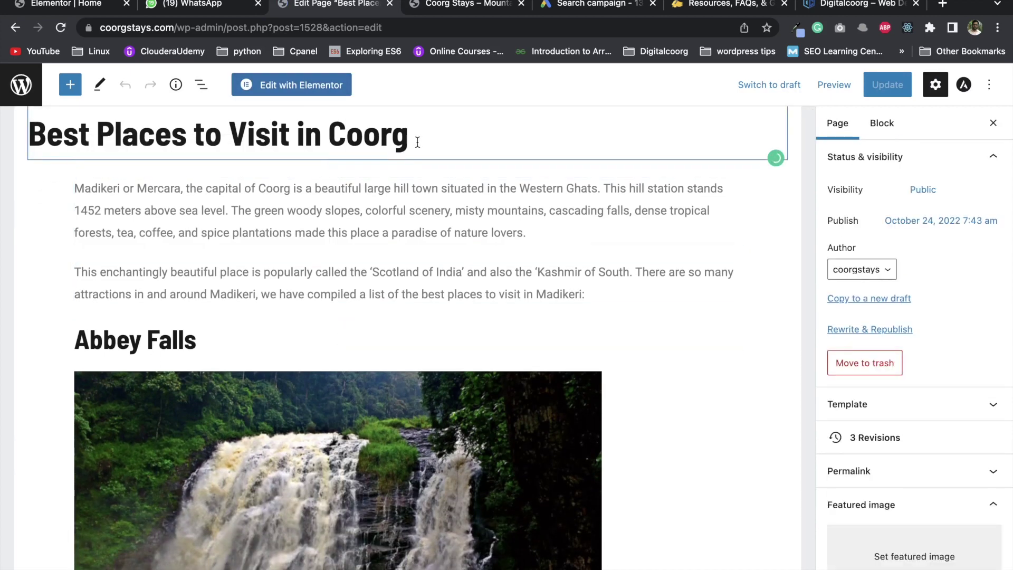
pyautogui.write('ksdjfhsakdh')
pyautogui.press('BackSpace')
pyautogui.press('BackSpace')
pyautogui.press('BackSpace')
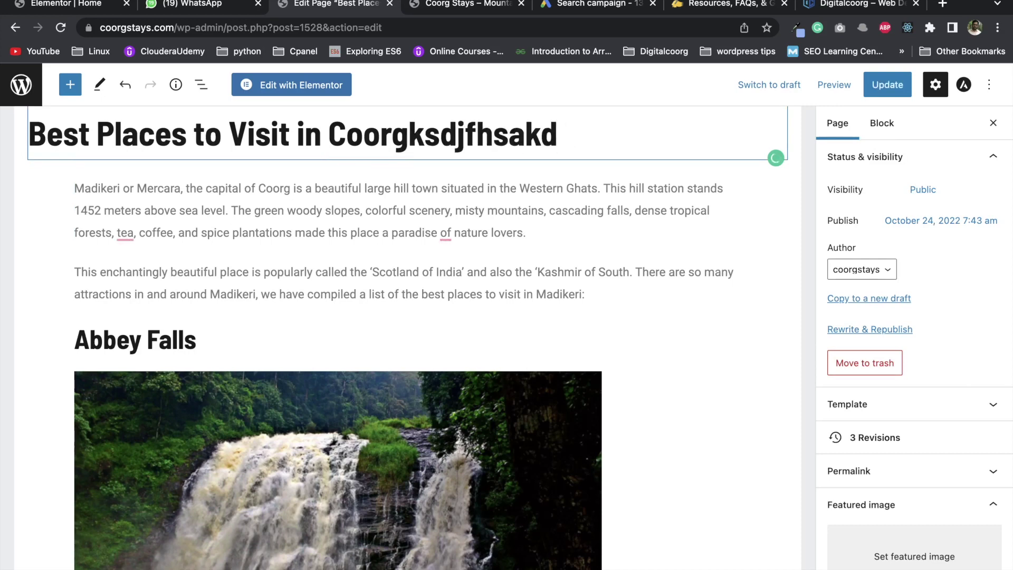
pyautogui.press('BackSpace')
pyautogui.press('BackSpace')
pyautogui.press('BackSpace')
pyautogui.press('BackSpace')
pyautogui.press('BackSpace')
pyautogui.press('BackSpace')
pyautogui.press('BackSpace')
pyautogui.press('BackSpace')
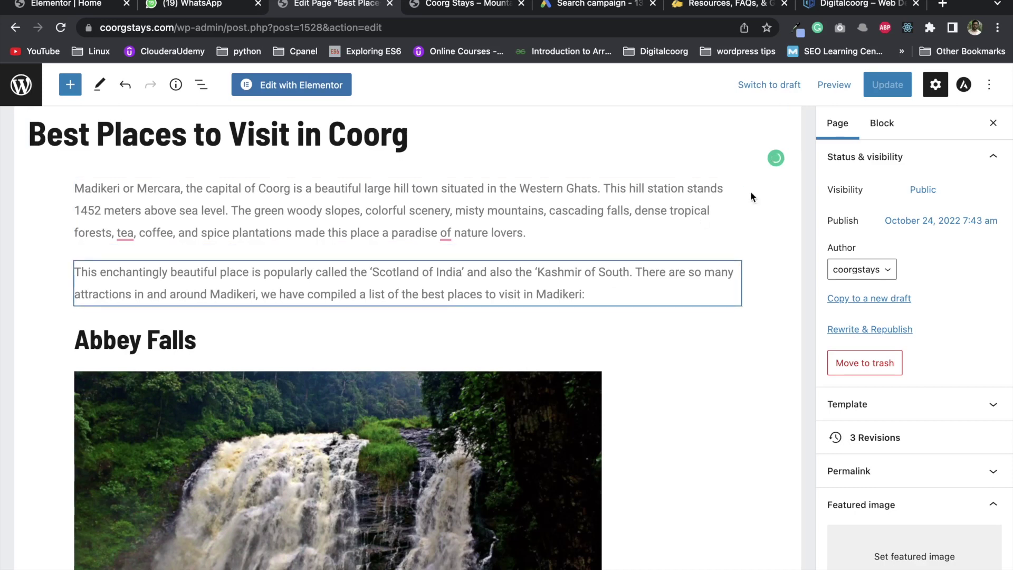
# Leave the page editor for the site's homepage and open the Mountain Mist Nature Stay of Coorg property.
pyautogui.click(722, 333)
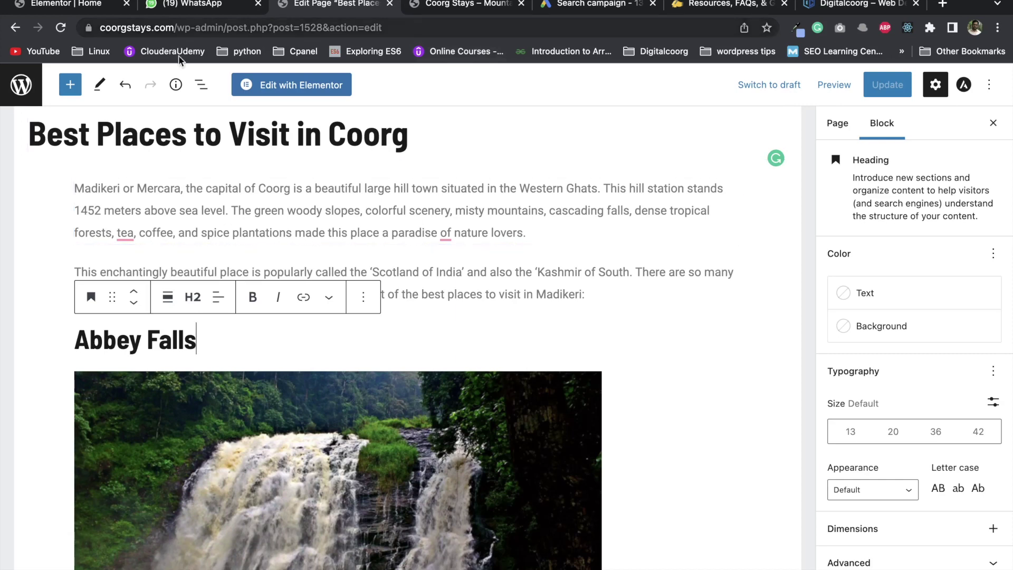
pyautogui.click(21, 87)
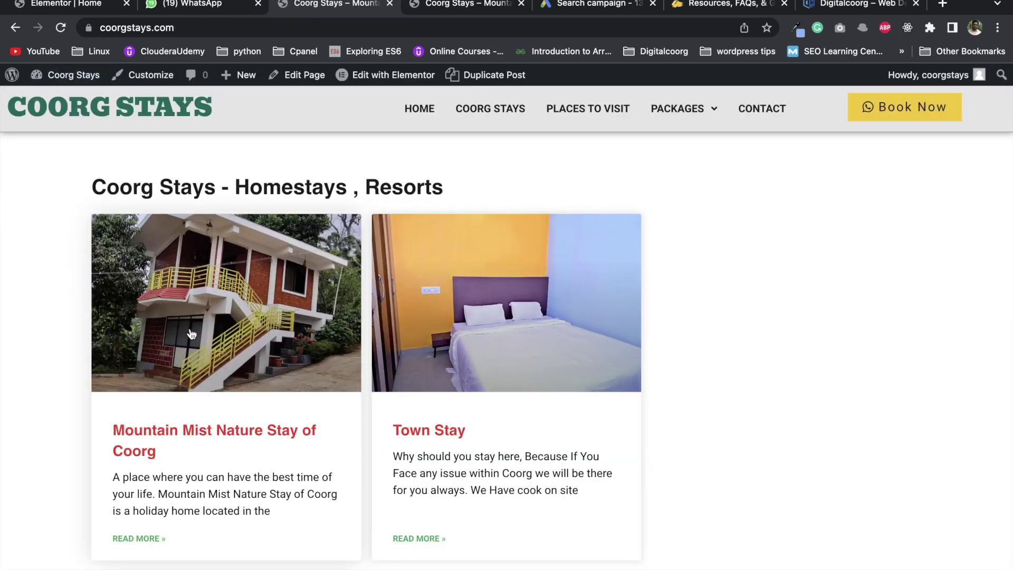
pyautogui.click(220, 318)
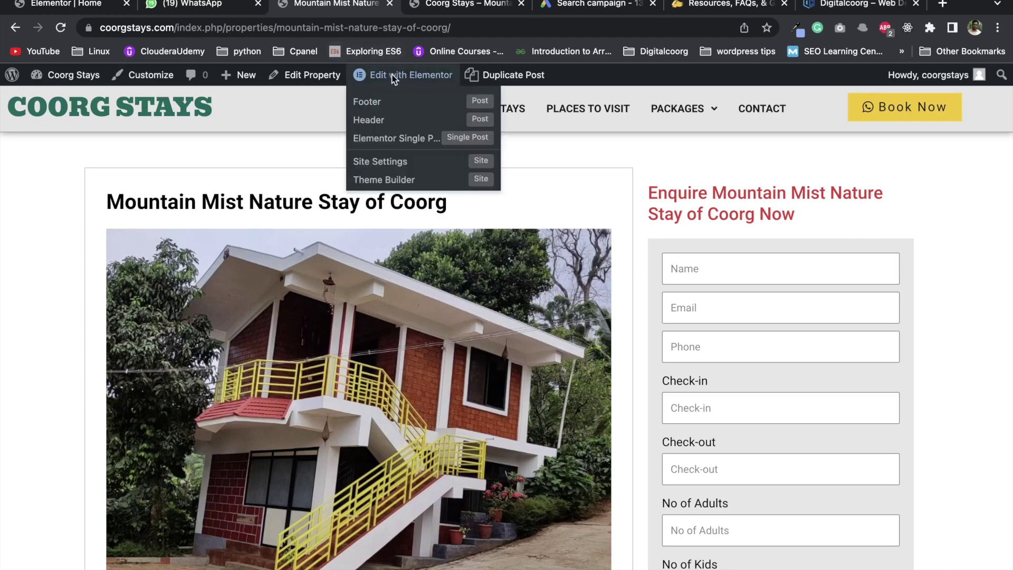
# Review the Mountain Mist property page's description, facilities and enquiry form, and open the property for editing.
pyautogui.scroll(-12, 432, 330)
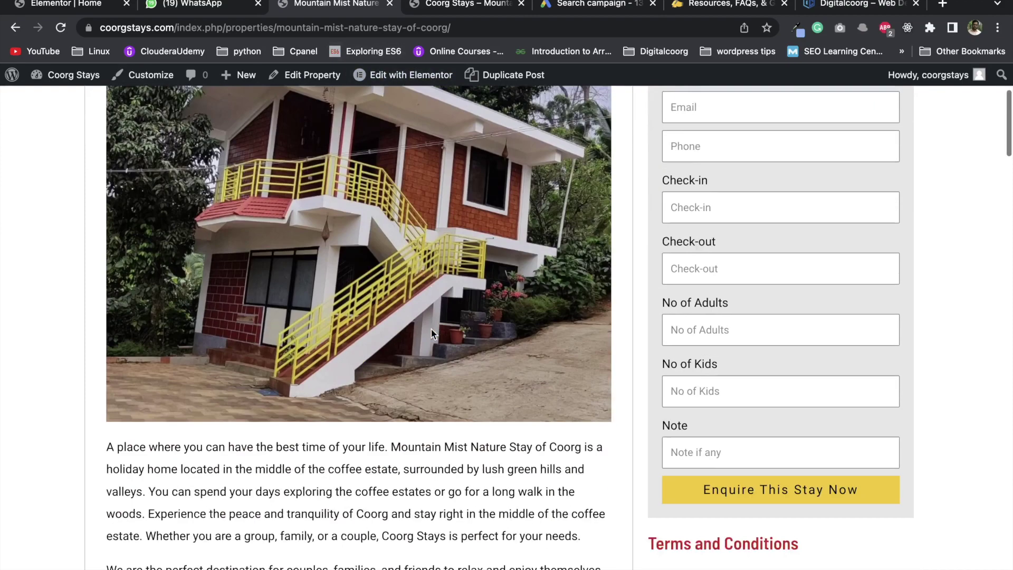
pyautogui.scroll(-10, 432, 330)
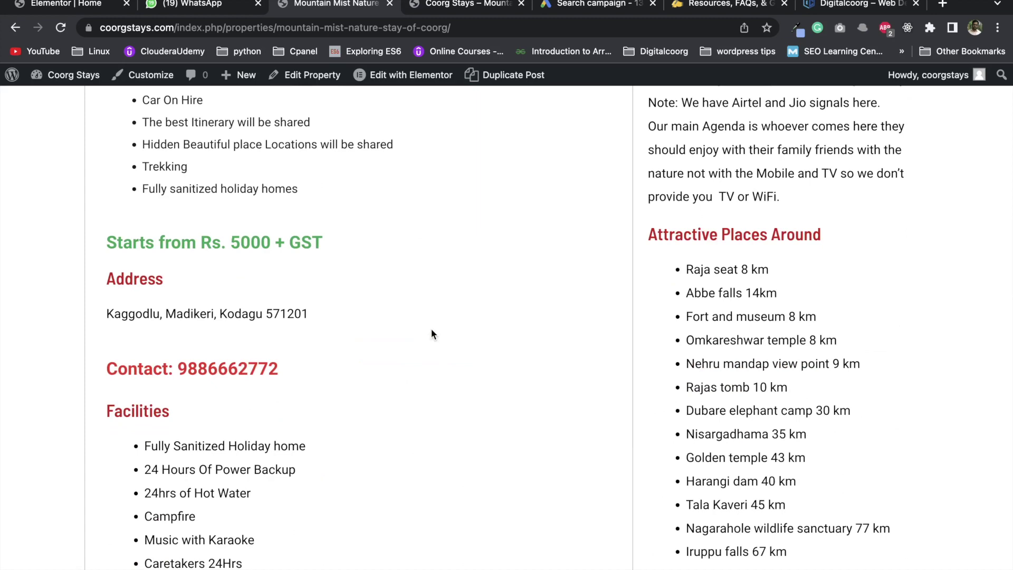
pyautogui.scroll(20, 431, 329)
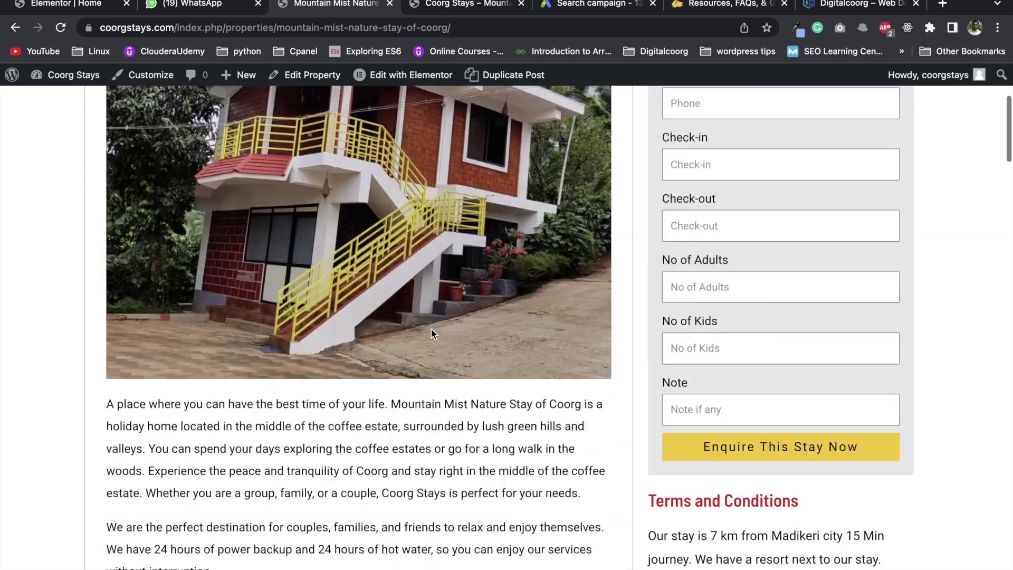
pyautogui.scroll(2, 338, 235)
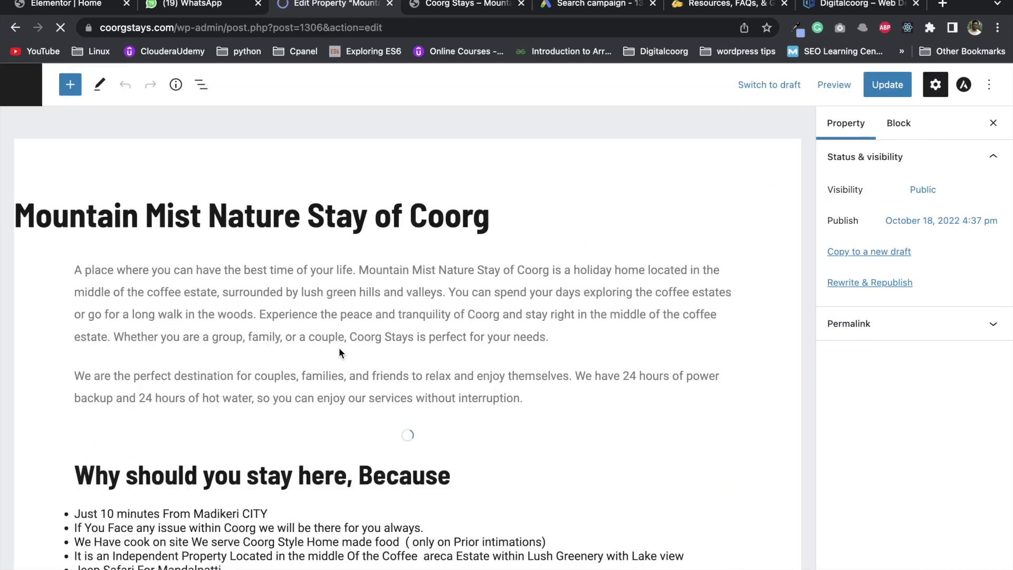
# Examine the Mountain Mist property's description, embedded video, address, facilities and notes fields in the editor.
pyautogui.scroll(-3, 235, 224)
pyautogui.scroll(-15, 253, 212)
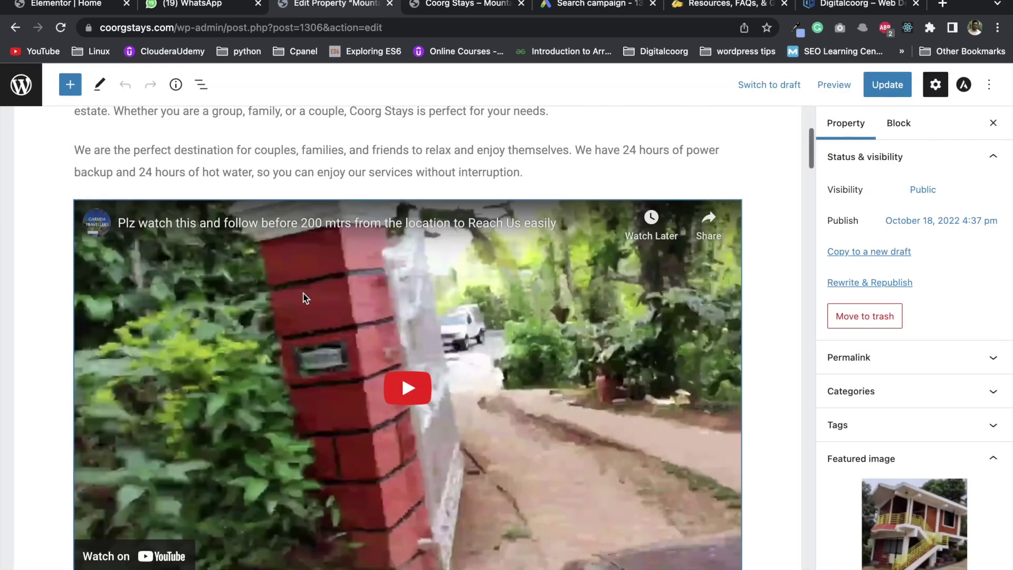
pyautogui.scroll(-12, 303, 292)
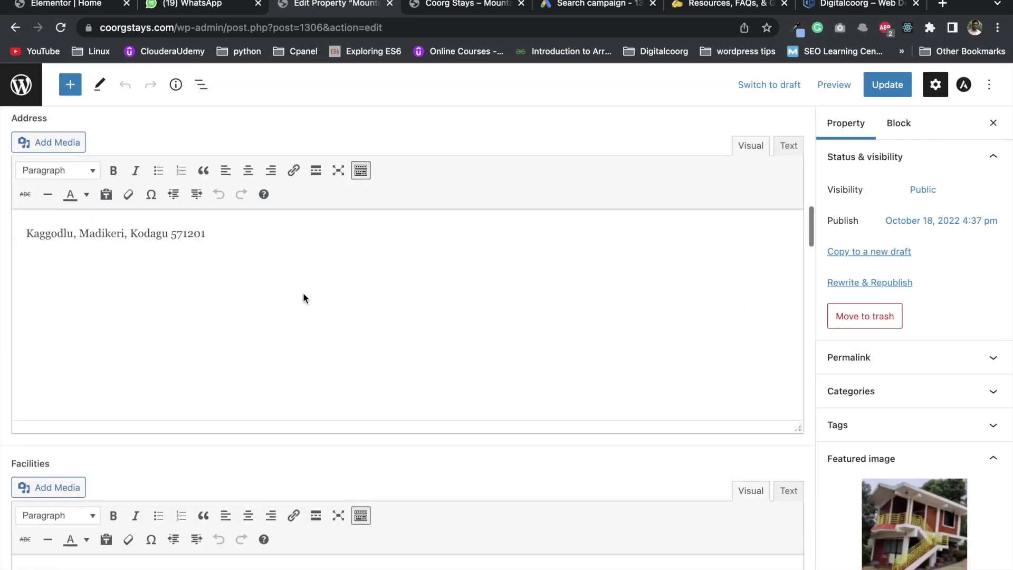
pyautogui.scroll(-5, 304, 294)
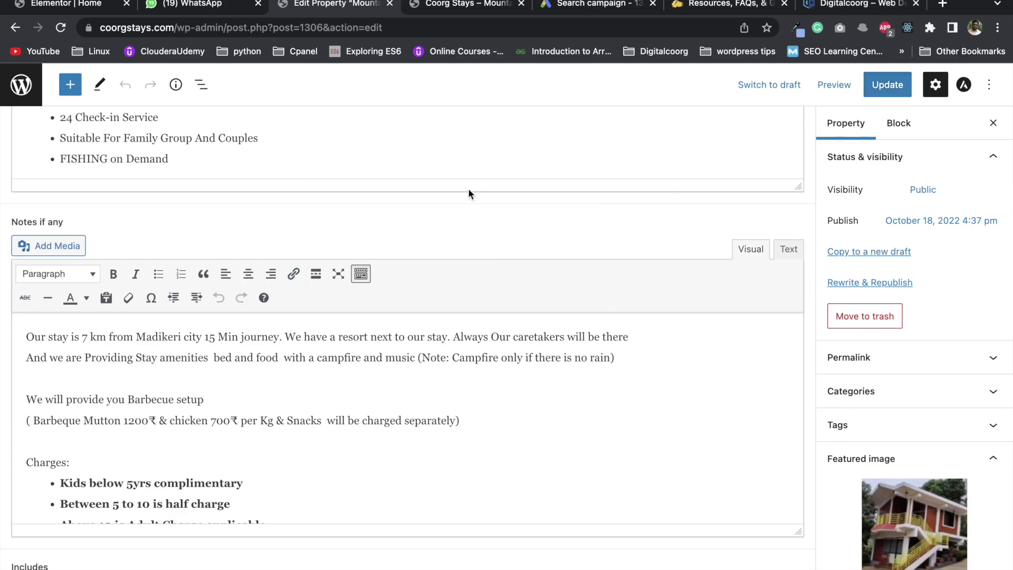
pyautogui.hotkey('ctrl', 'Up')
pyautogui.hotkey('ctrl', 'Up')
pyautogui.hotkey('ctrl', 'Up')
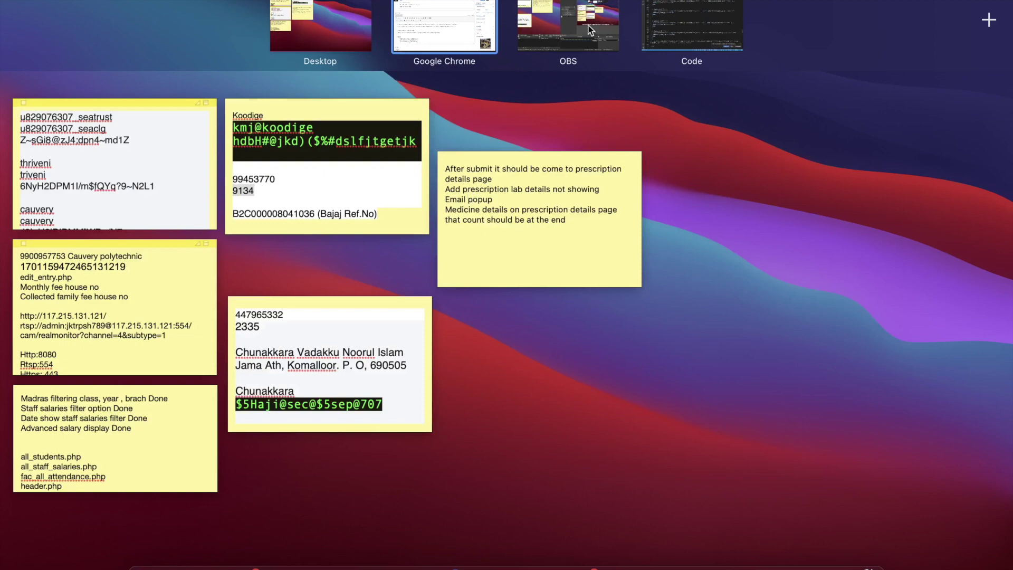
pyautogui.click(590, 29)
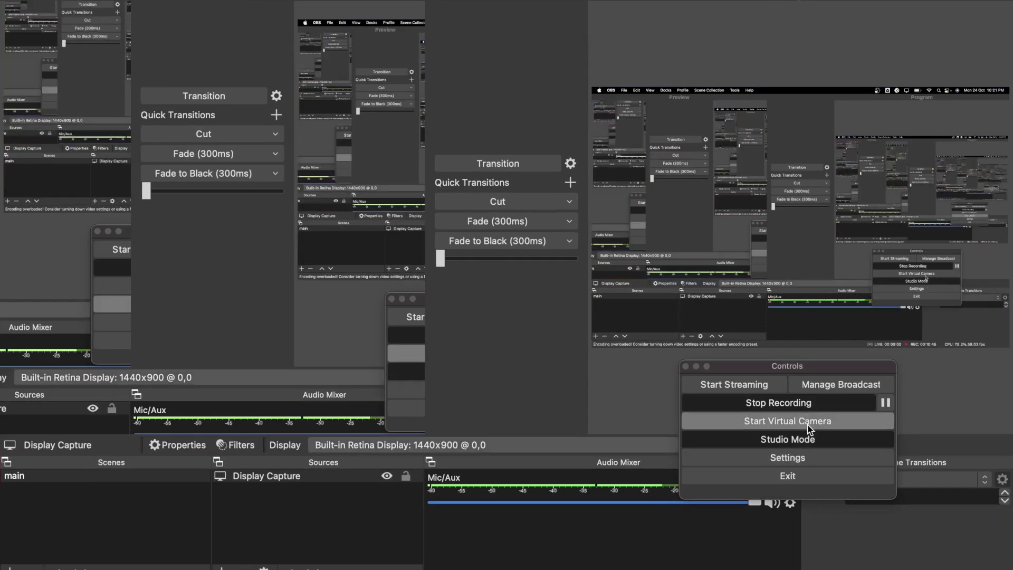